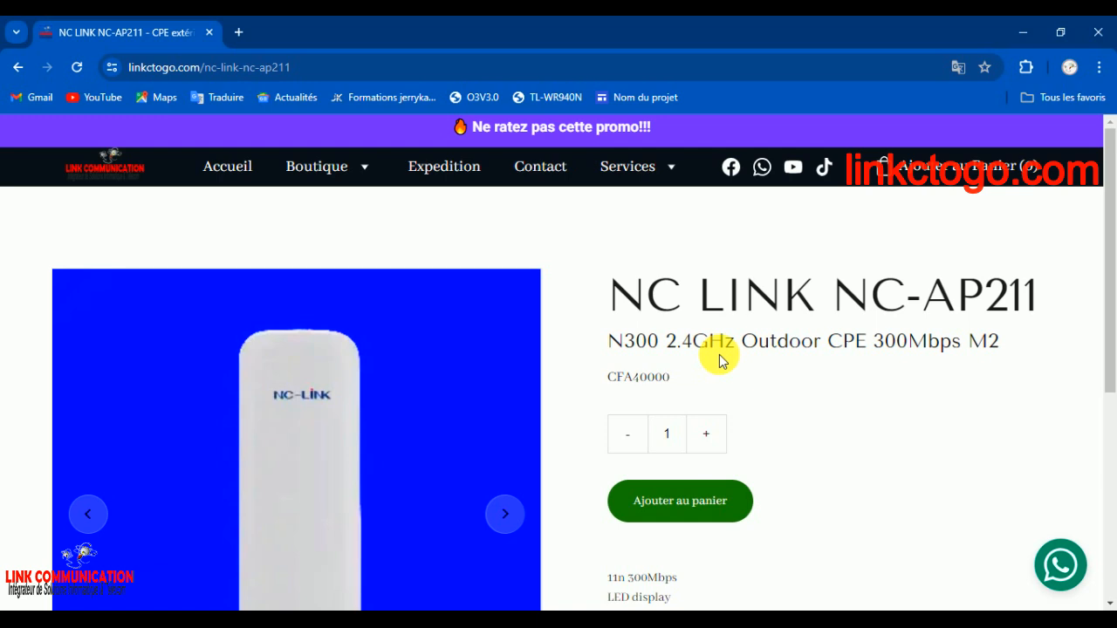
Examine the NC LINK NC-AP211 product page, including its specifications and the second product photo
{"action": "scroll", "coordinate": [720, 359], "scroll_direction": "down", "scroll_amount": 3}
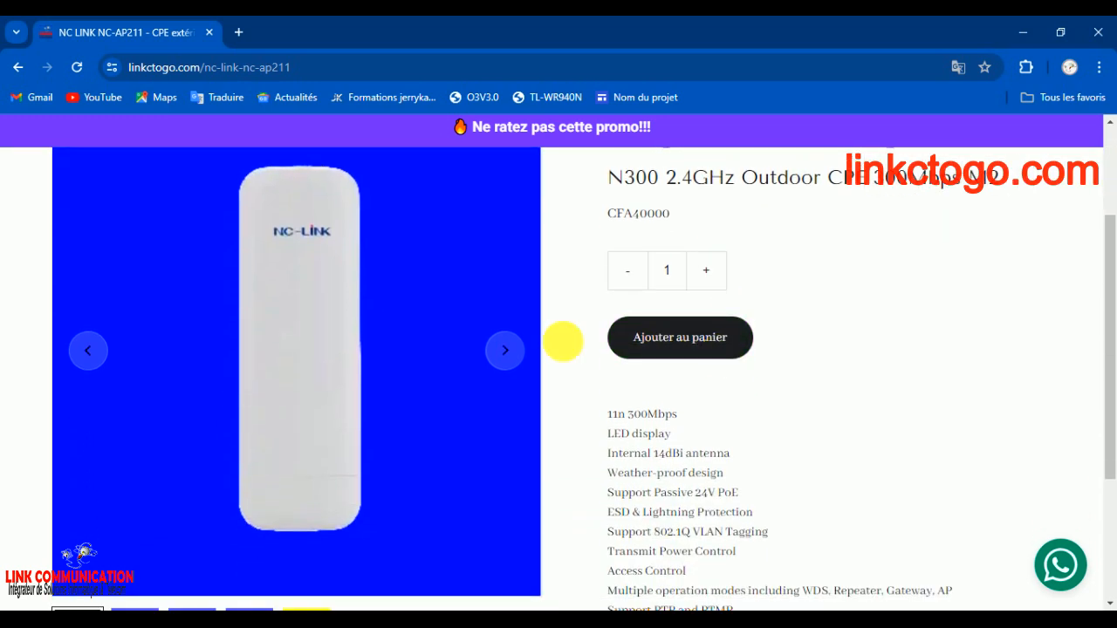
{"action": "left_click", "coordinate": [507, 350]}
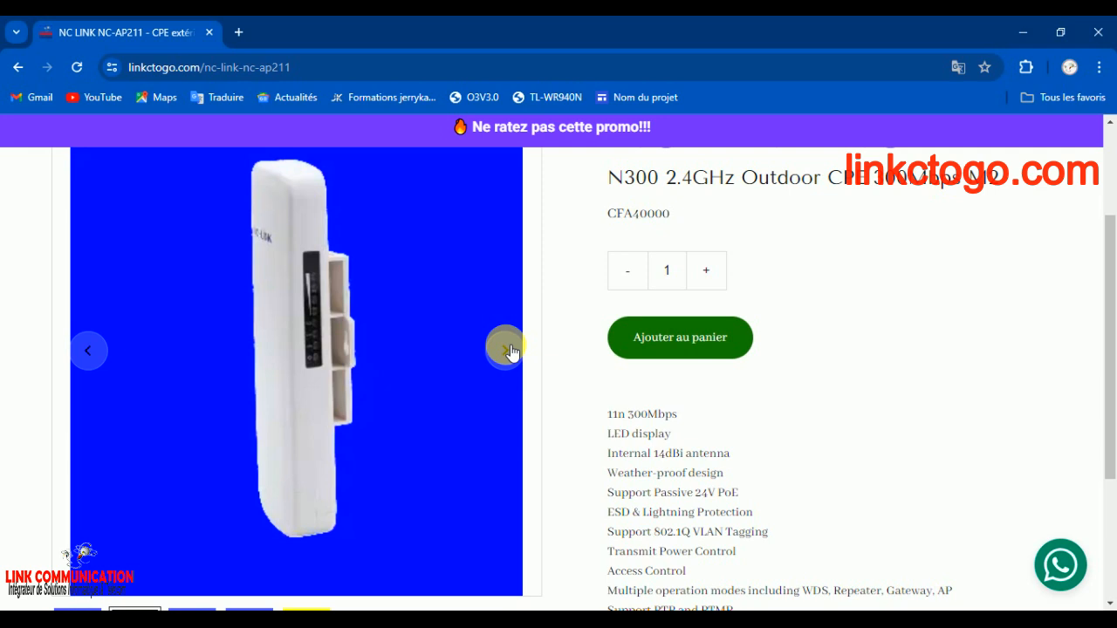
{"action": "scroll", "coordinate": [511, 352], "scroll_direction": "up", "scroll_amount": 1}
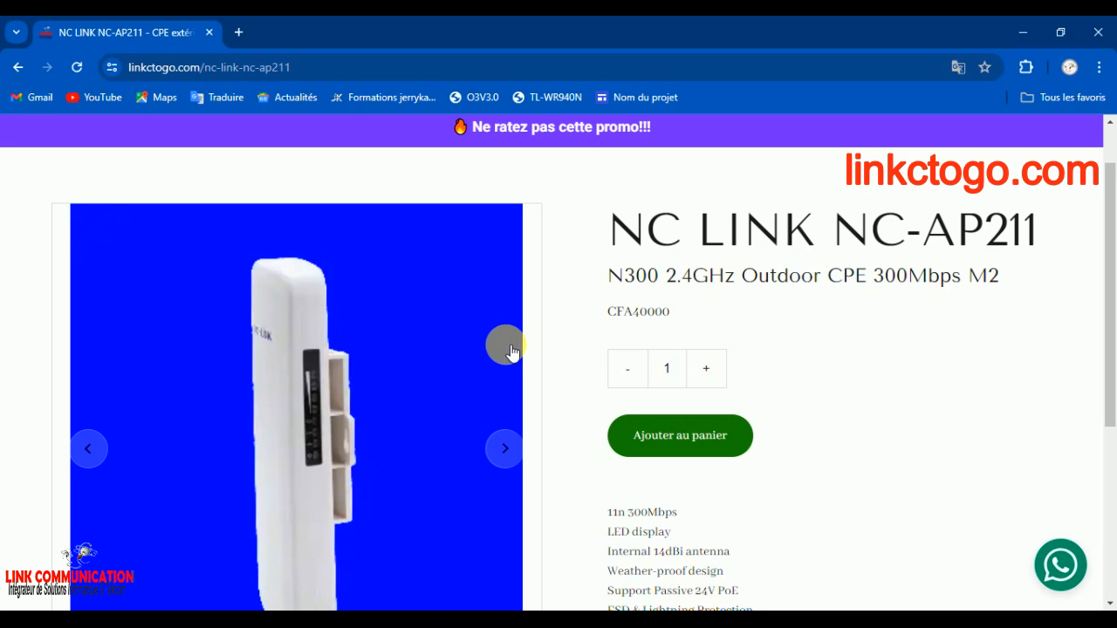
Switch to the Windows network connections and check the IPv4 address details of the Ethernet 2 adapter
{"action": "left_click", "coordinate": [897, 626]}
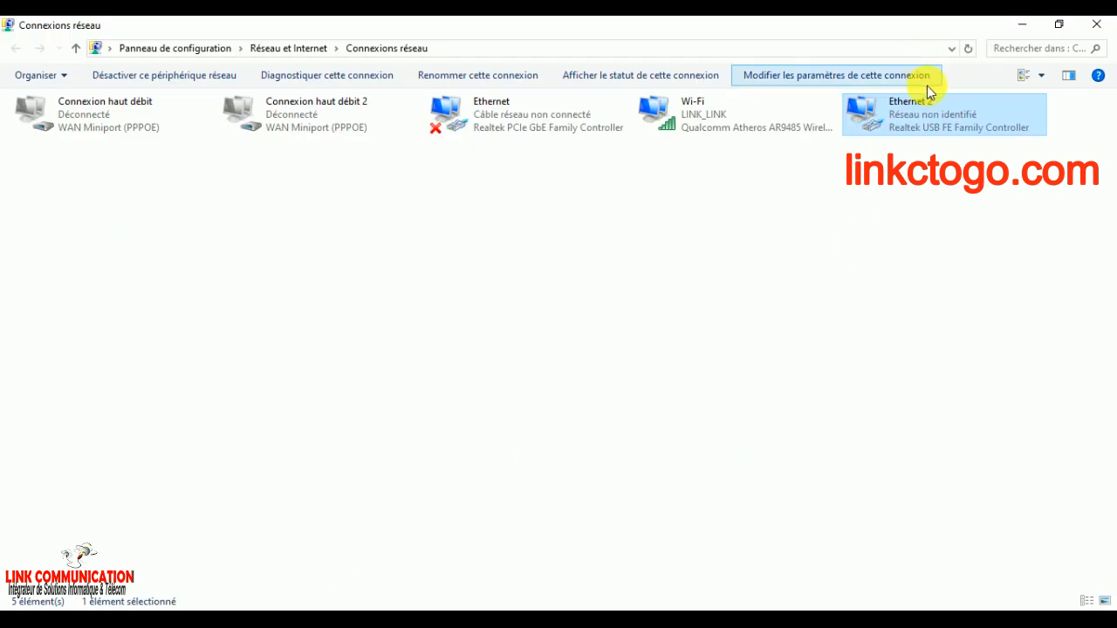
{"action": "double_click", "coordinate": [930, 105]}
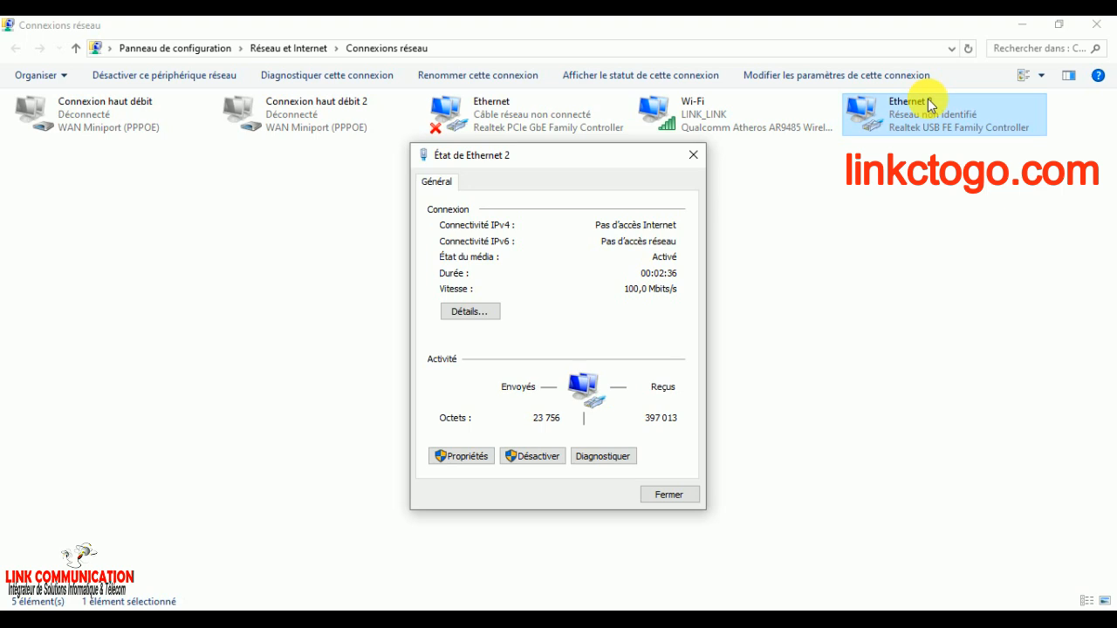
{"action": "left_click", "coordinate": [456, 459]}
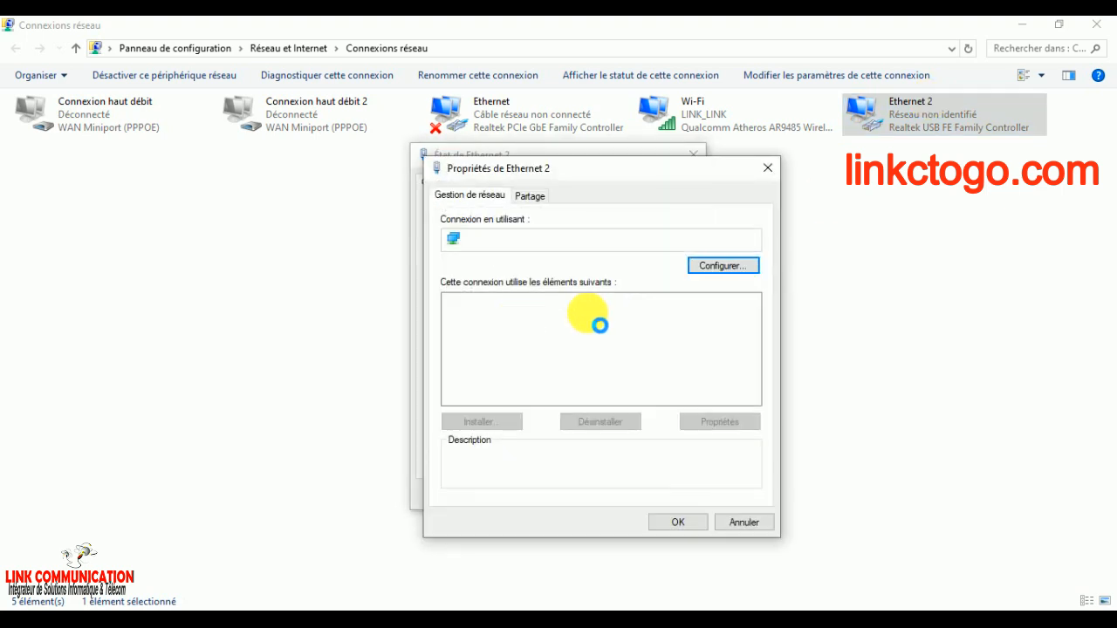
{"action": "left_click", "coordinate": [773, 166]}
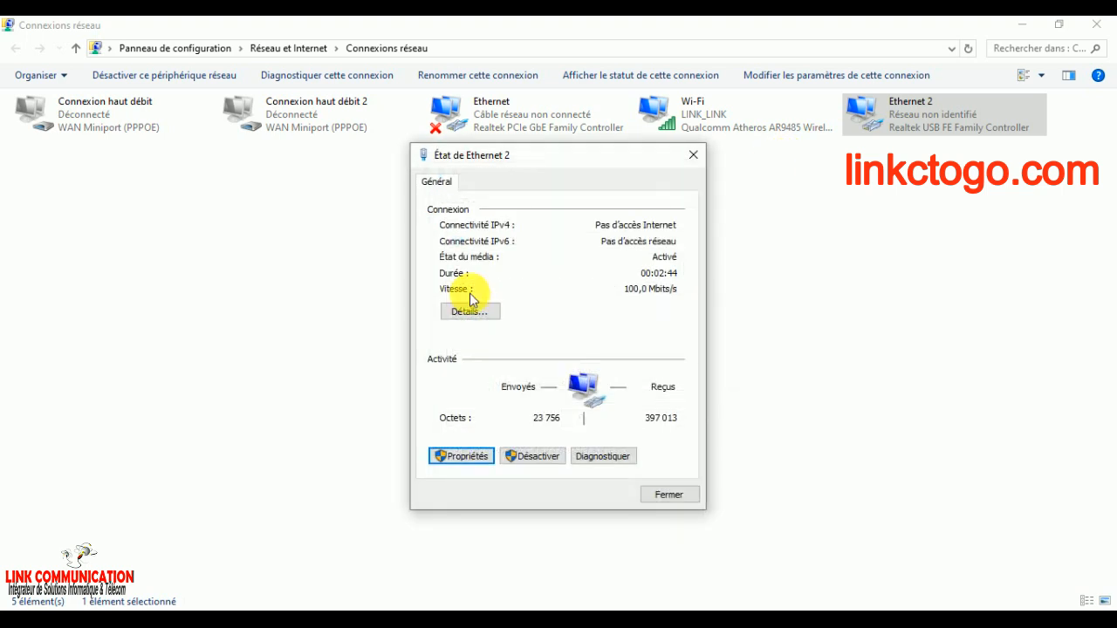
{"action": "left_click", "coordinate": [470, 311]}
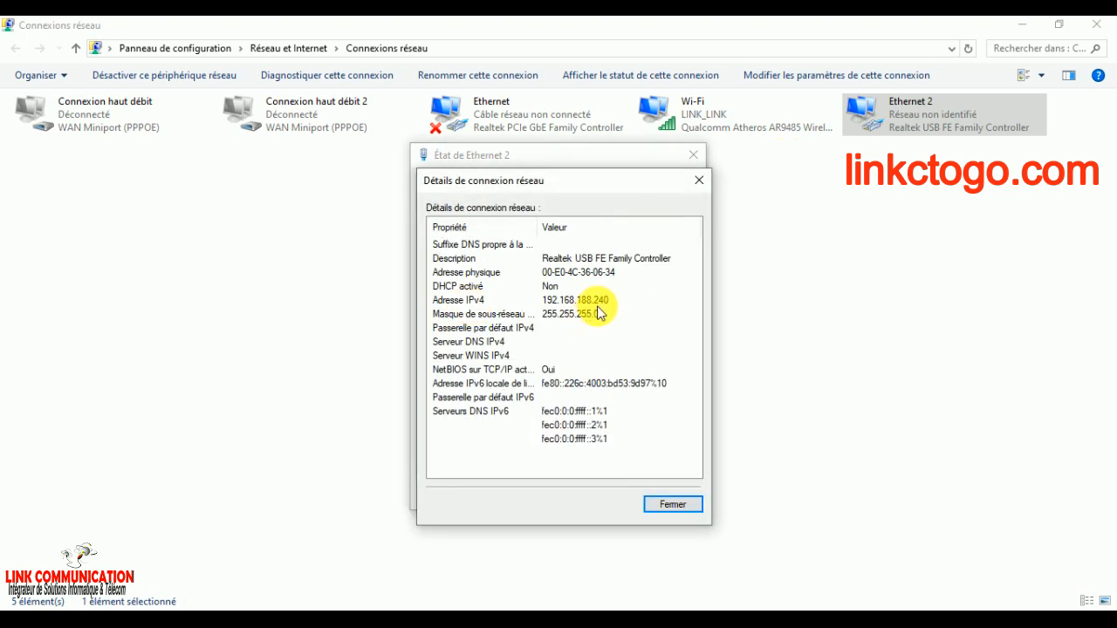
{"action": "left_click", "coordinate": [659, 504]}
{"action": "left_click", "coordinate": [660, 496]}
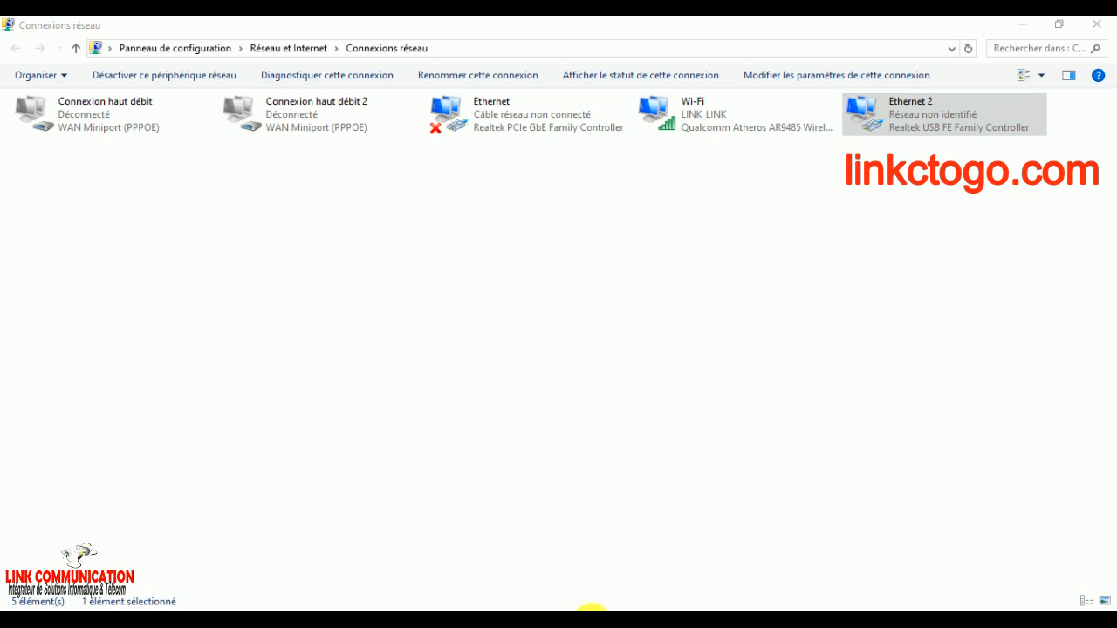
Switch to Chrome and open the access point's login page at 192.168.188.253
{"action": "mouse_move", "coordinate": [590, 603]}
{"action": "left_click", "coordinate": [651, 580]}
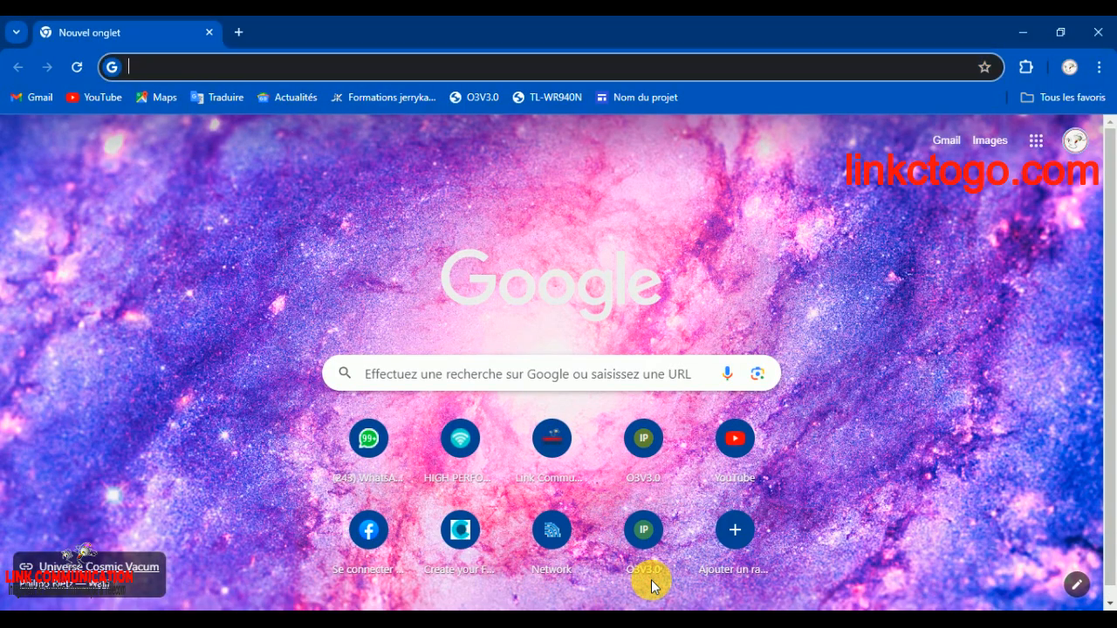
{"action": "type", "text": "192.168.188.253"}
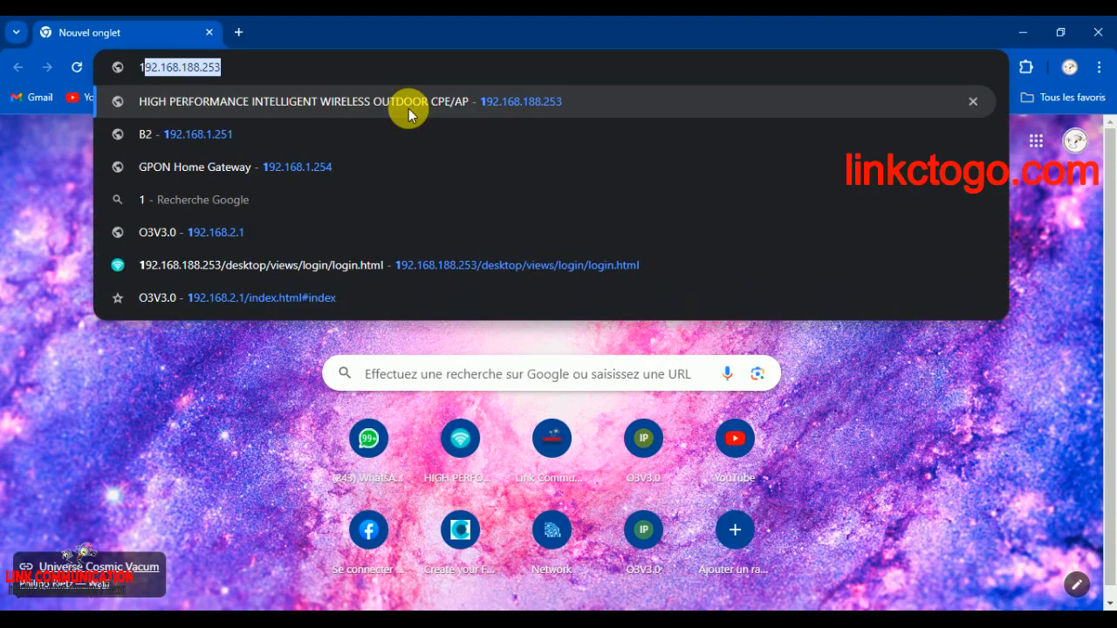
{"action": "key", "text": "Return"}
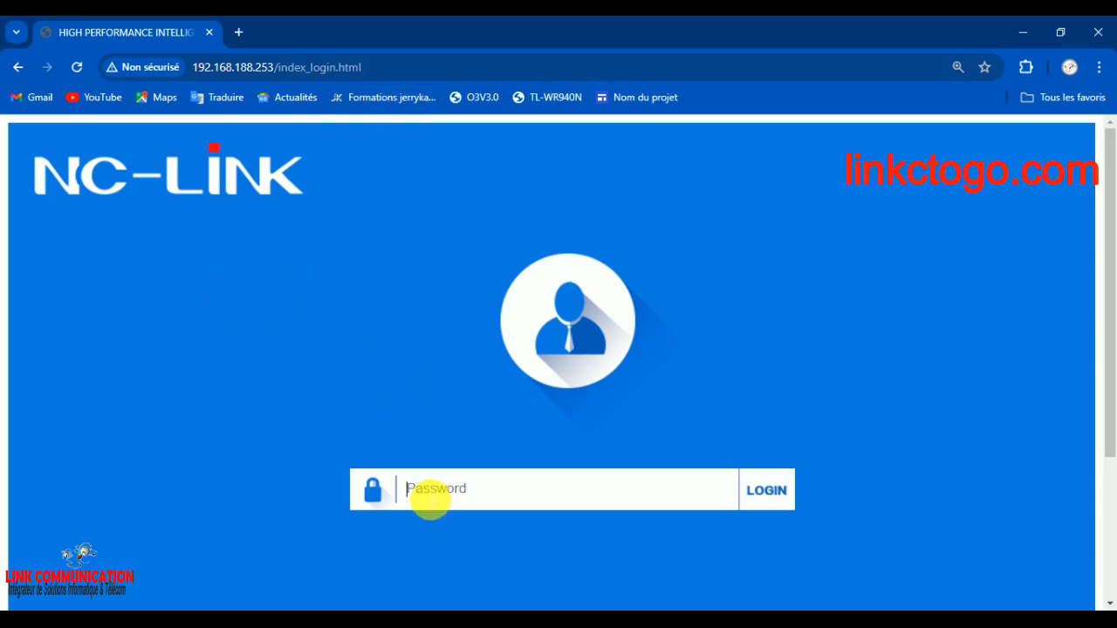
Enter the device password with caps lock off, log in to the access point, and put away the on-screen keyboard
{"action": "type", "text": "a"}
{"action": "key", "text": "BackSpace"}
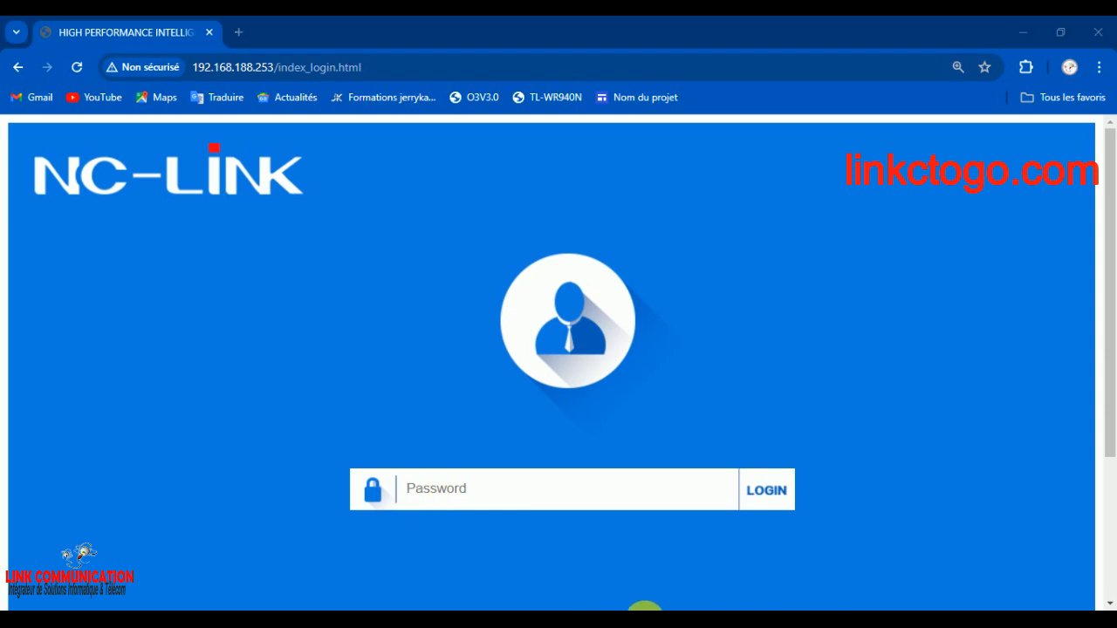
{"action": "left_click", "coordinate": [534, 486]}
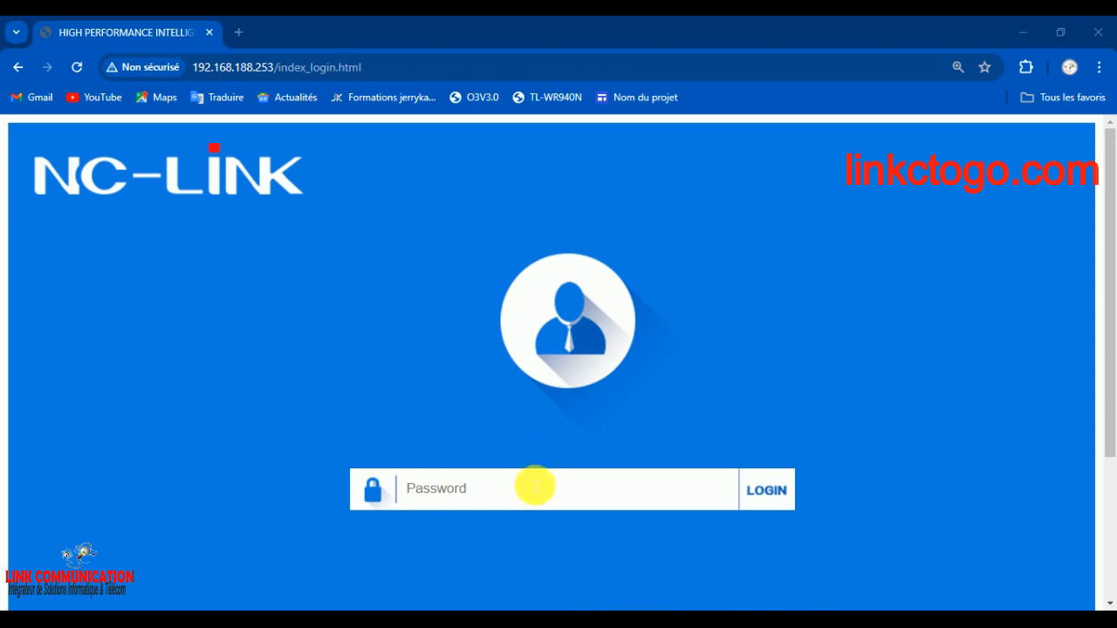
{"action": "type", "text": "•"}
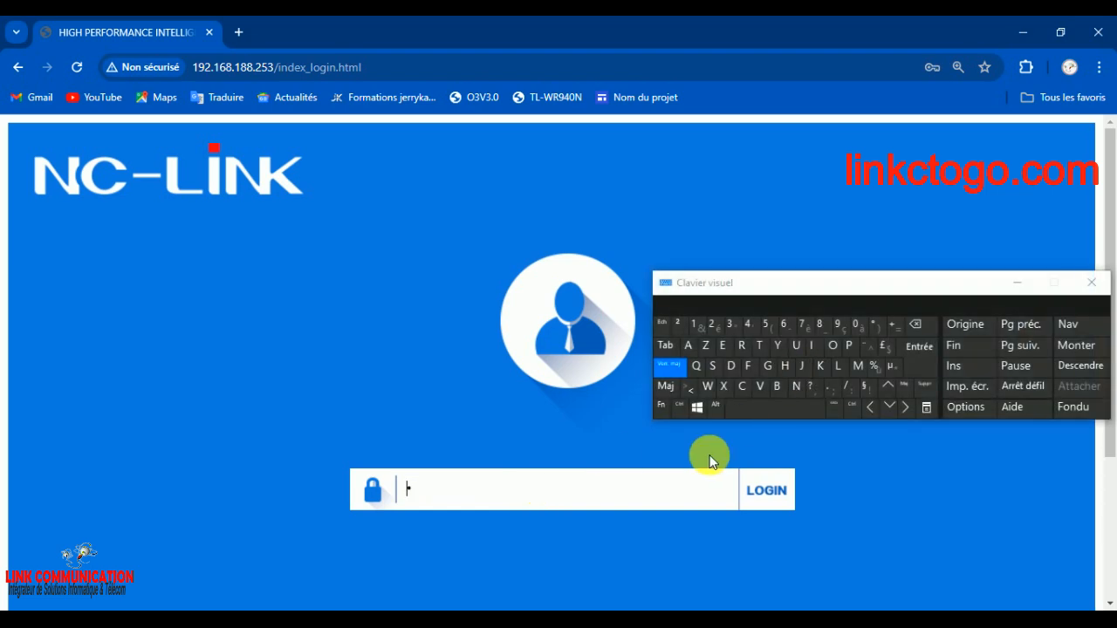
{"action": "key", "text": "BackSpace"}
{"action": "key", "text": "Caps_Lock"}
{"action": "type", "text": "•"}
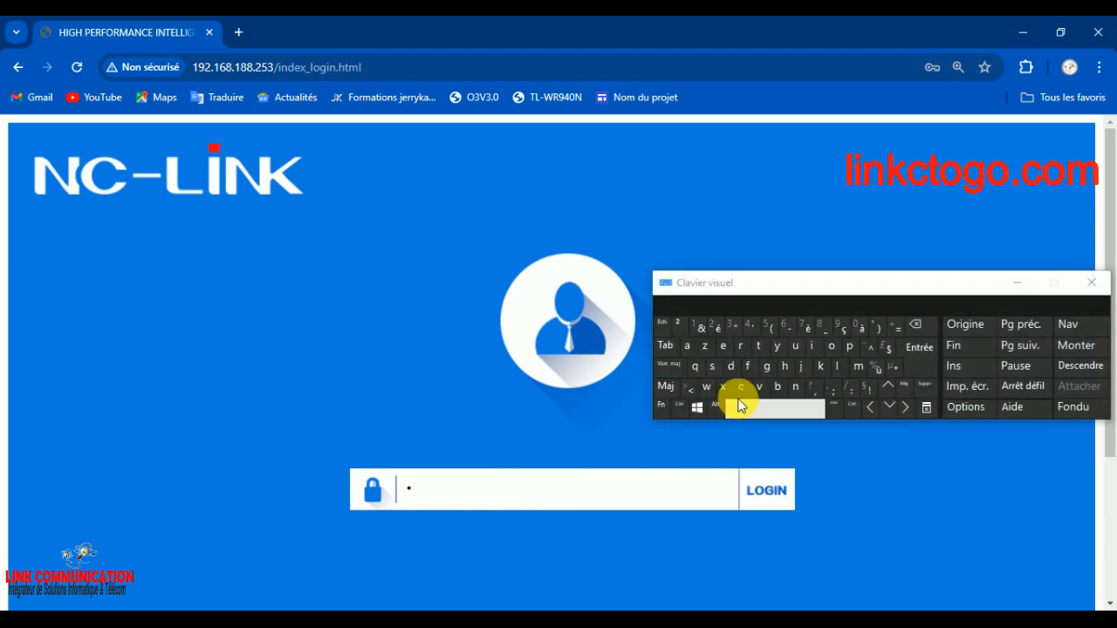
{"action": "left_click", "coordinate": [736, 361]}
{"action": "type", "text": "•••"}
{"action": "left_click", "coordinate": [779, 506]}
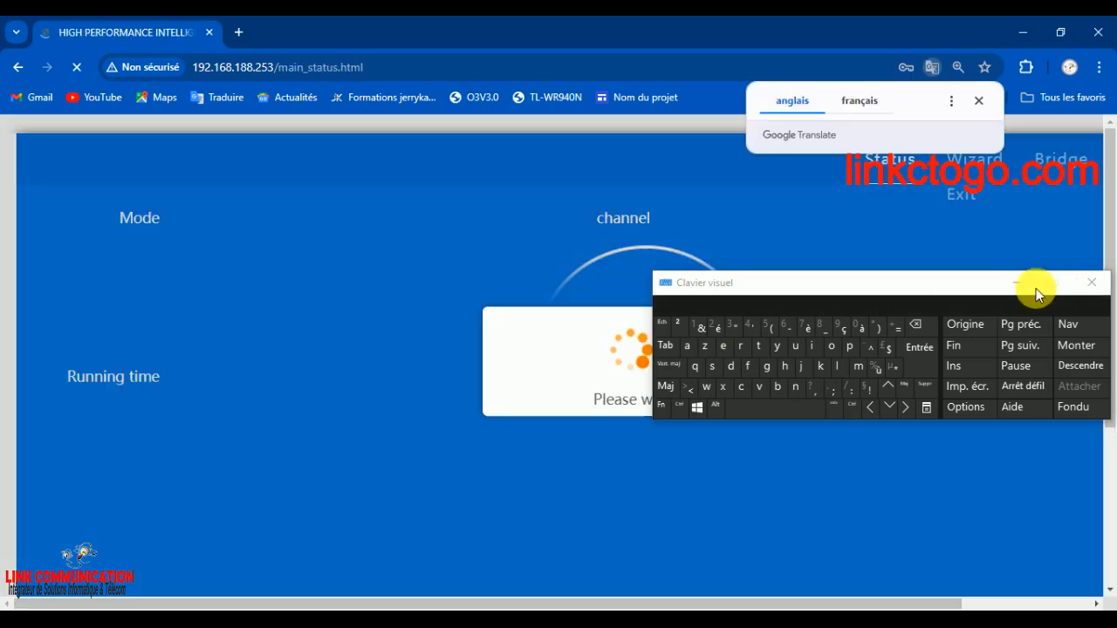
{"action": "left_click", "coordinate": [1026, 286]}
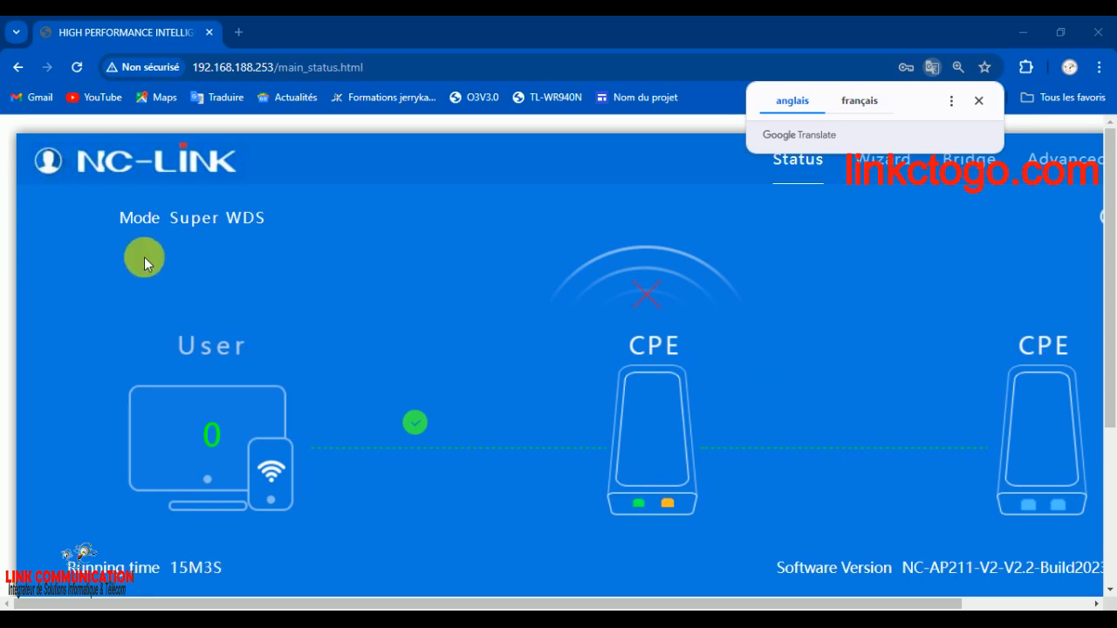
Start the configuration wizard from the status page and choose AP Mode as the operation mode
{"action": "left_click_drag", "start_coordinate": [127, 217], "coordinate": [165, 217]}
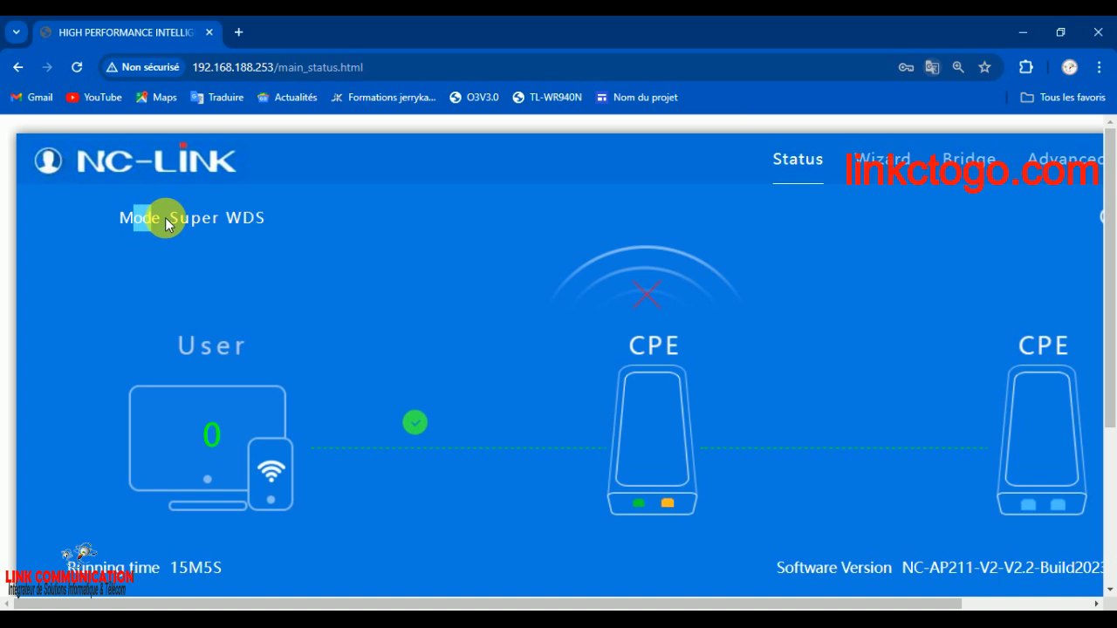
{"action": "left_click", "coordinate": [254, 233]}
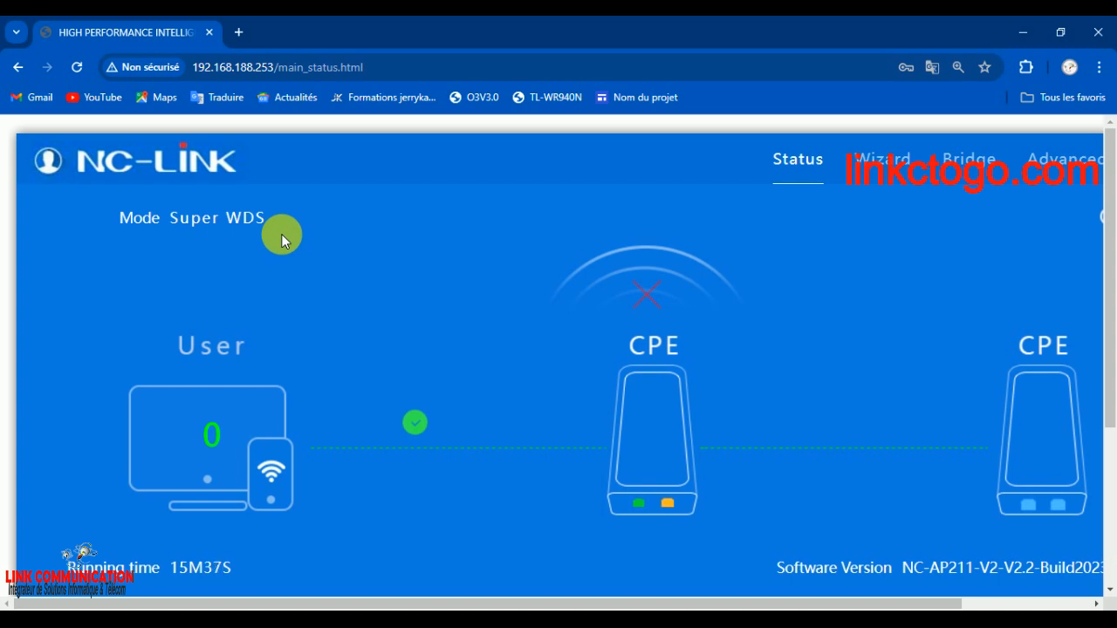
{"action": "left_click", "coordinate": [899, 169]}
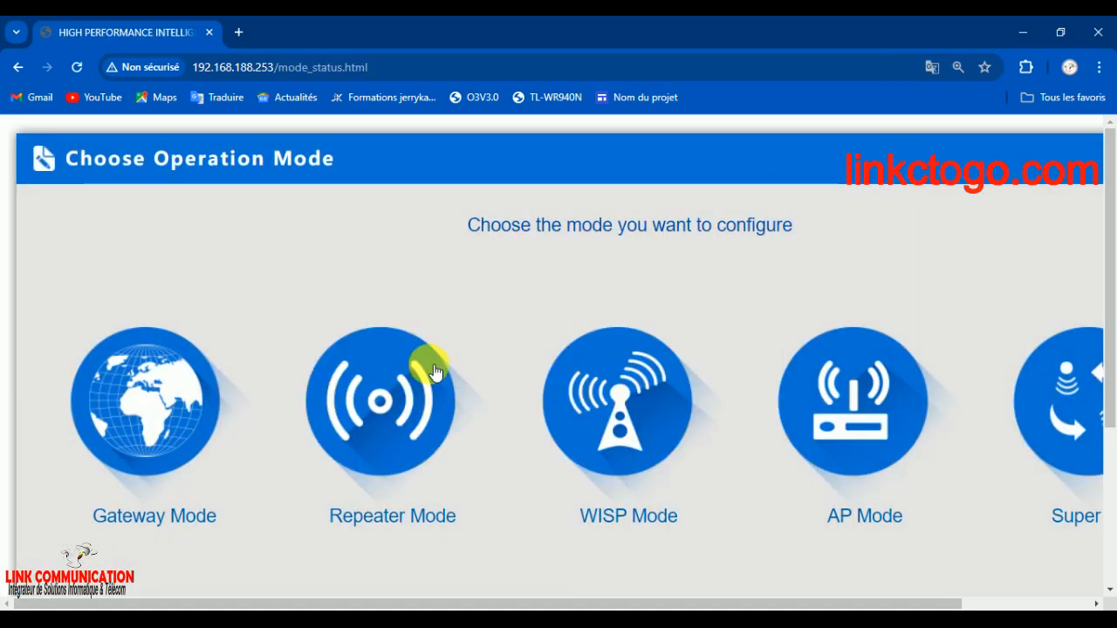
{"action": "mouse_move", "coordinate": [229, 460]}
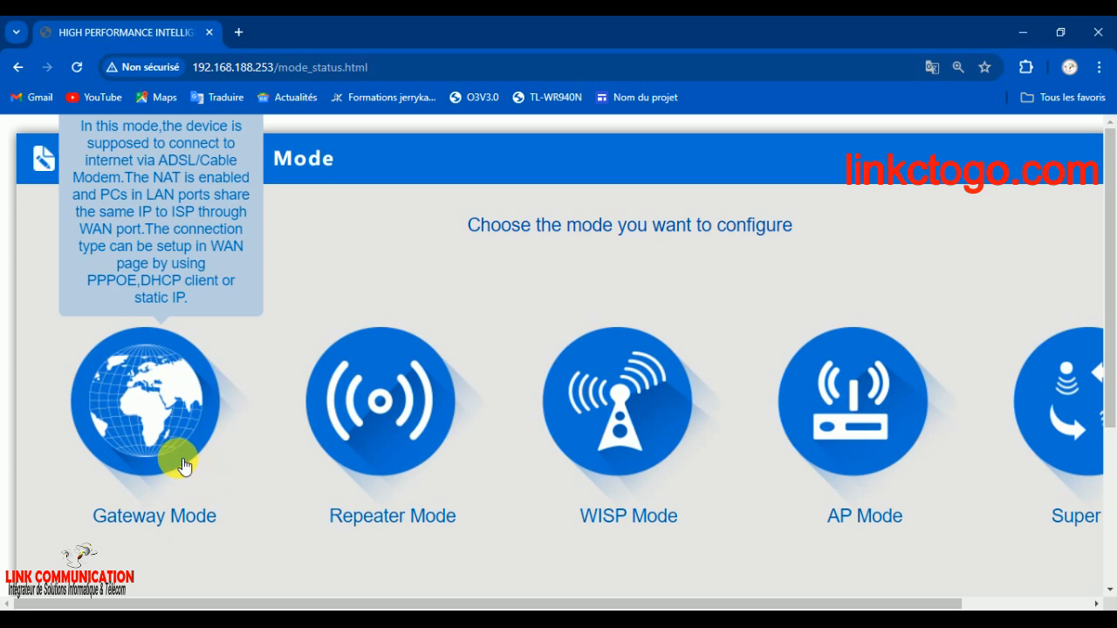
{"action": "mouse_move", "coordinate": [404, 423]}
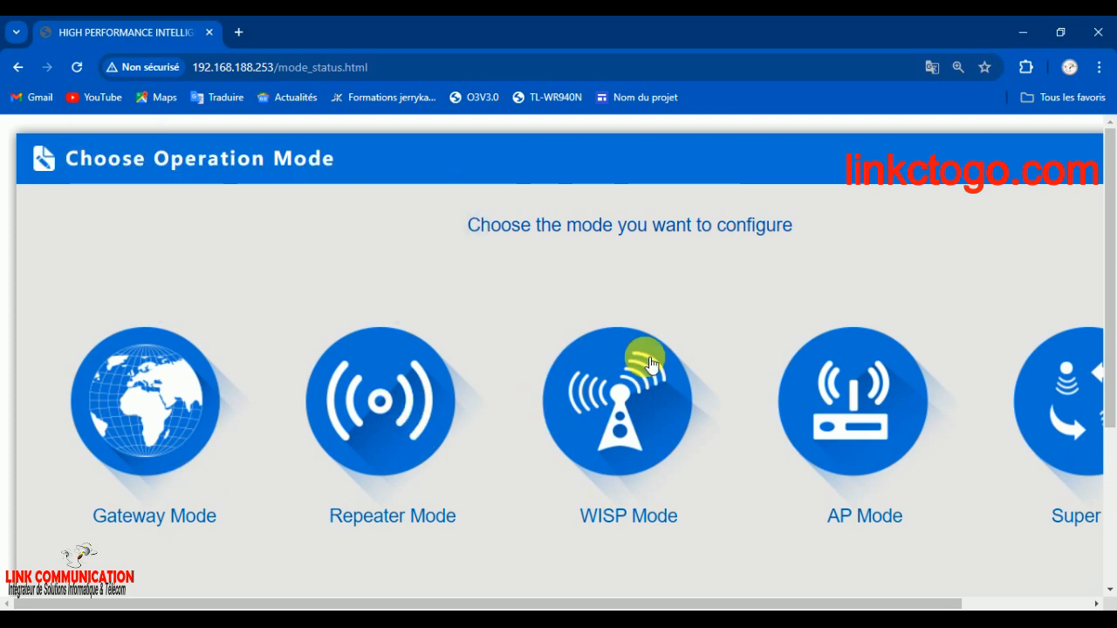
{"action": "mouse_move", "coordinate": [894, 398]}
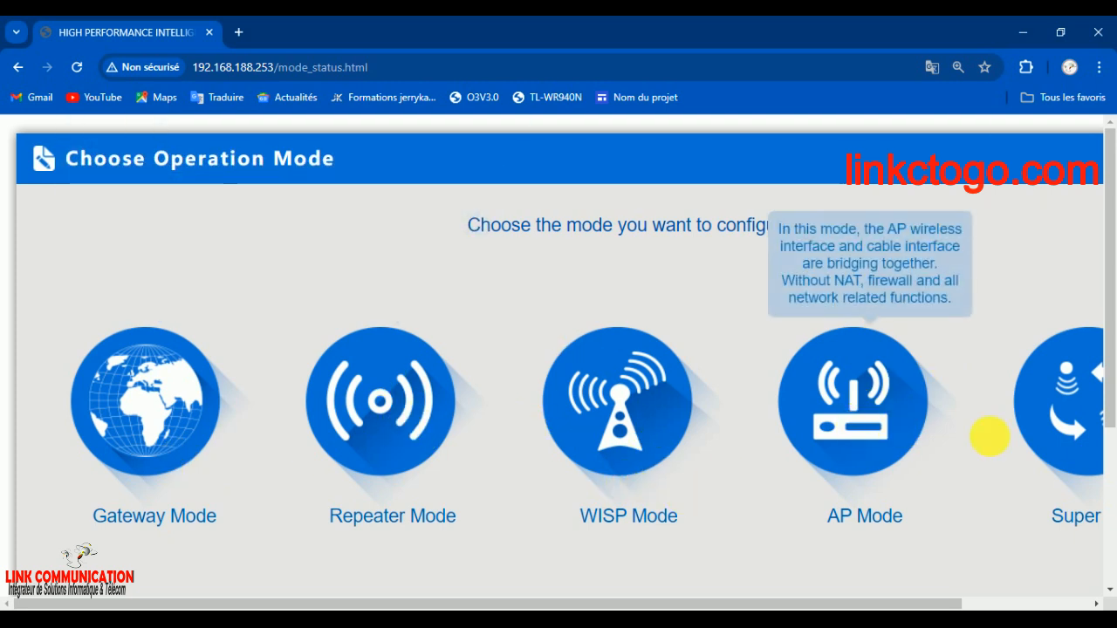
{"action": "mouse_move", "coordinate": [1047, 426]}
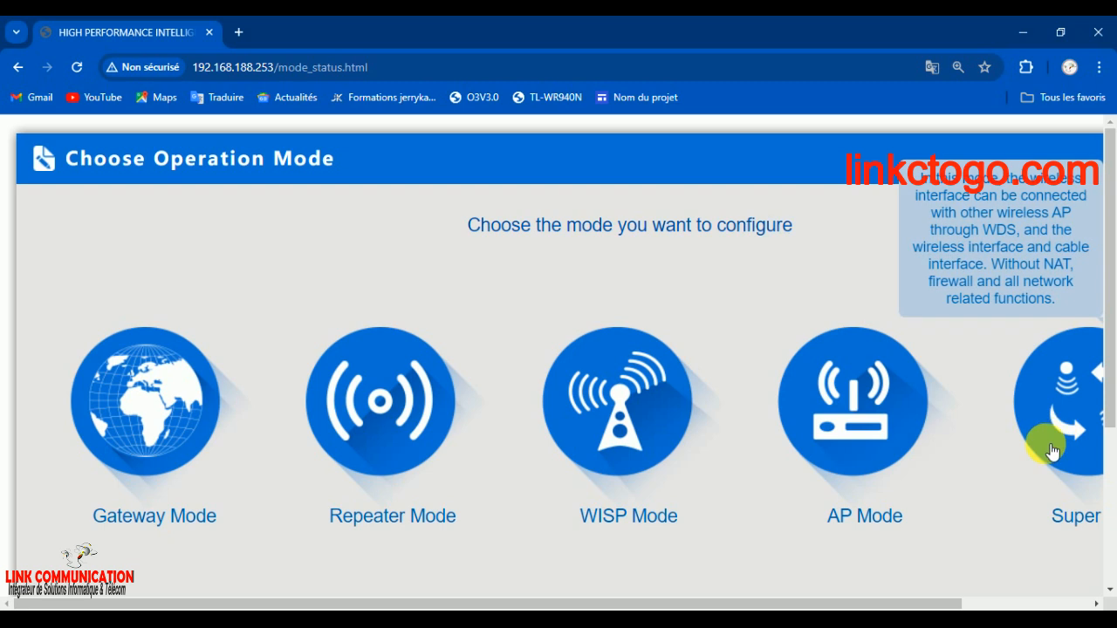
{"action": "left_click_drag", "start_coordinate": [943, 604], "coordinate": [1032, 606]}
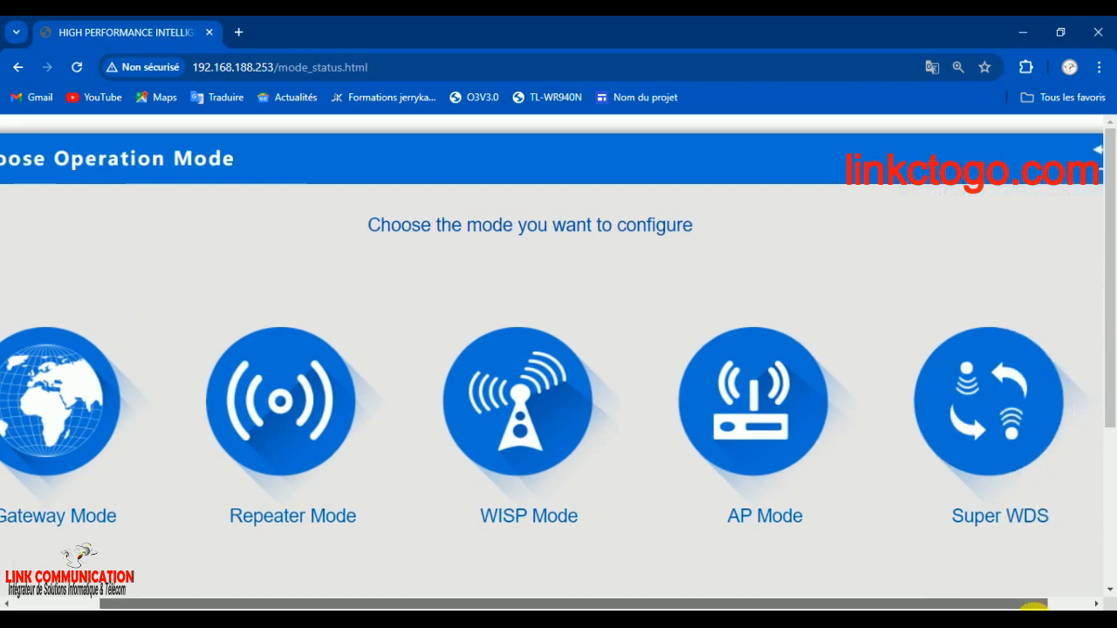
{"action": "mouse_move", "coordinate": [725, 323]}
{"action": "mouse_move", "coordinate": [710, 428]}
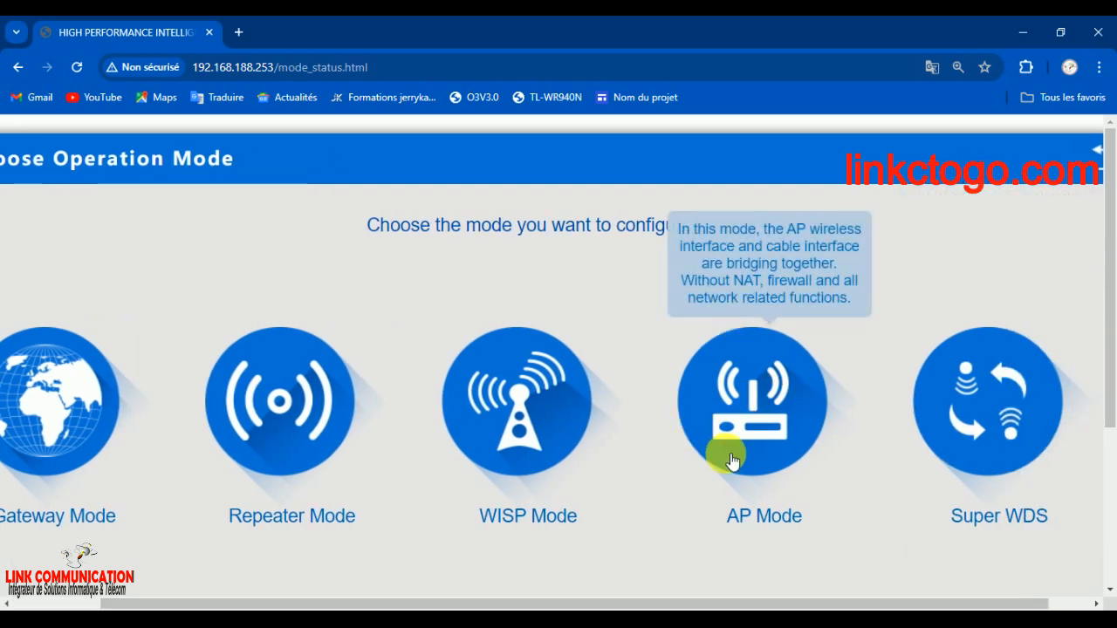
{"action": "left_click", "coordinate": [782, 413]}
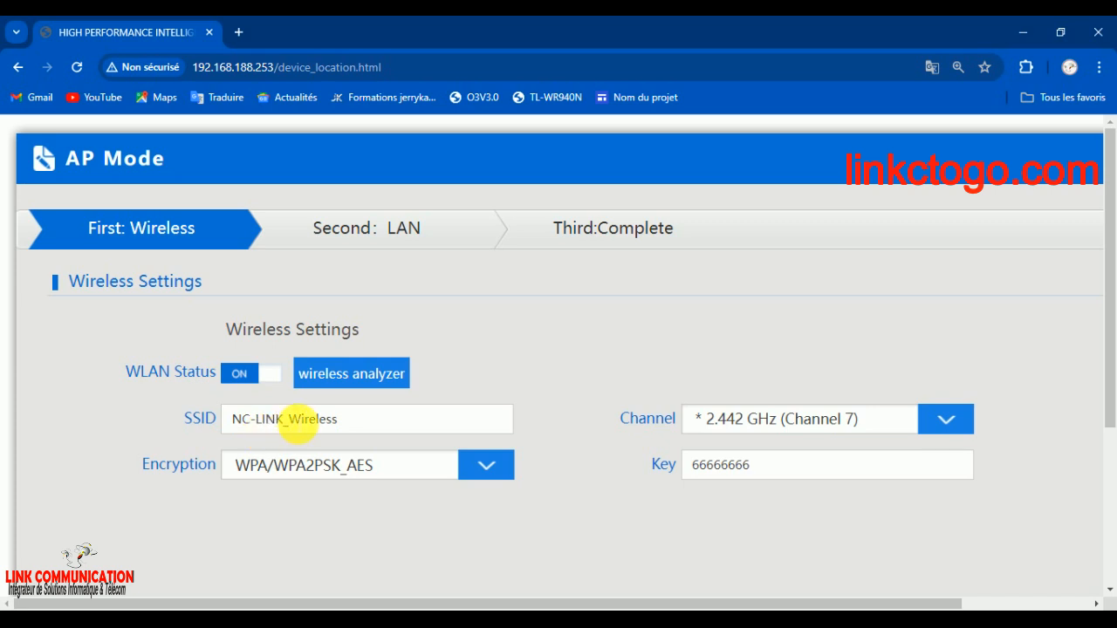
Change the wireless network's SSID to NC-LINK_FORMATION
{"action": "left_click", "coordinate": [356, 424]}
{"action": "left_click_drag", "start_coordinate": [355, 423], "coordinate": [293, 426]}
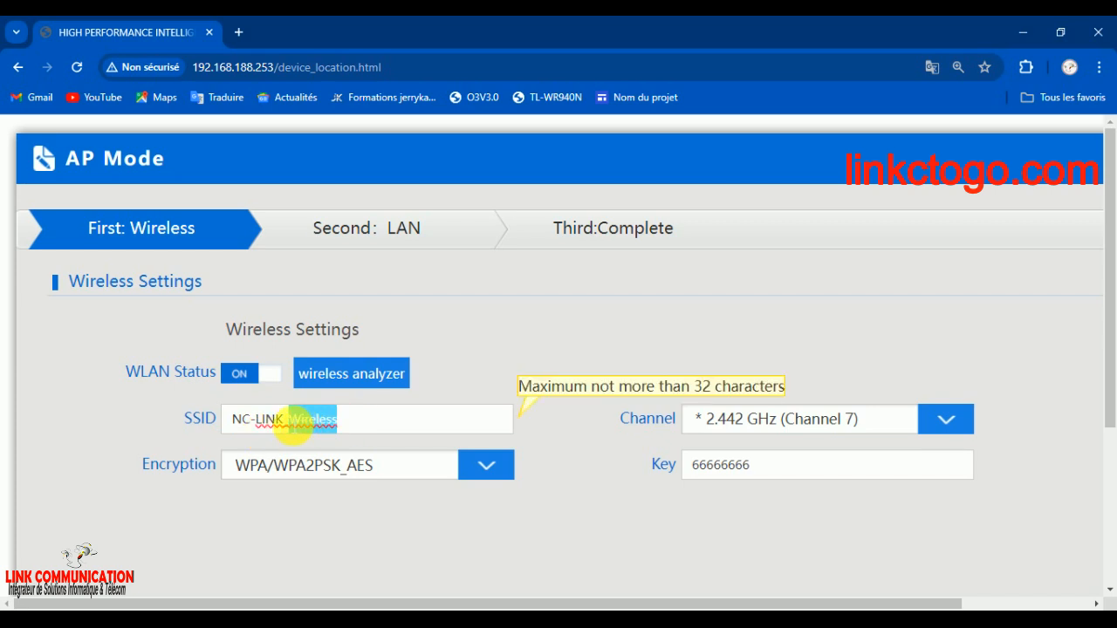
{"action": "type", "text": "FR"}
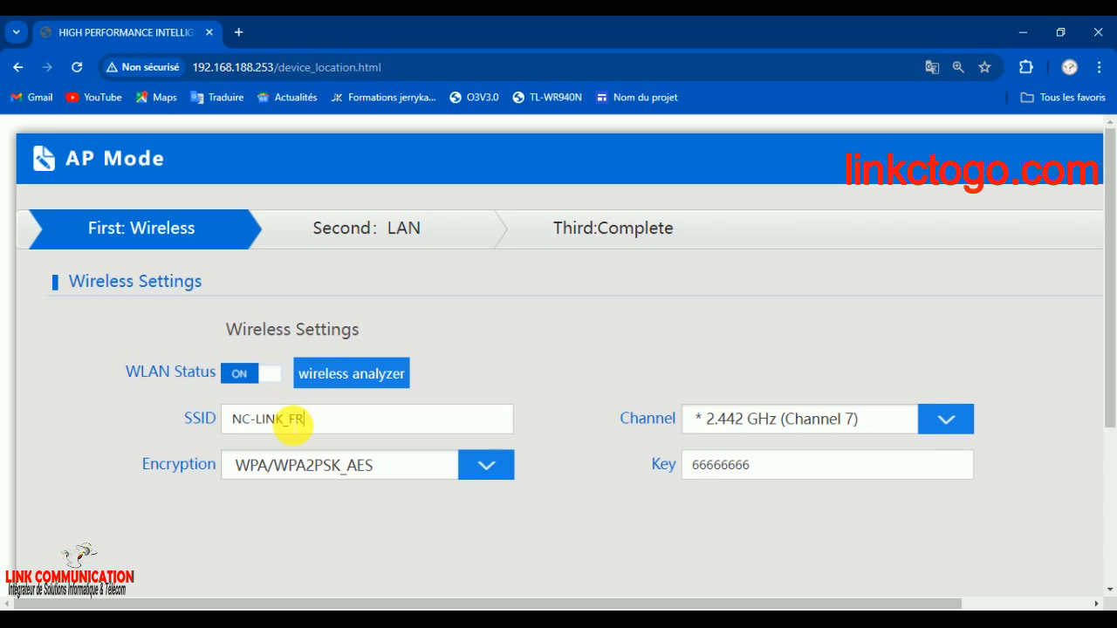
{"action": "key", "text": "BackSpace"}
{"action": "type", "text": "ORMATION"}
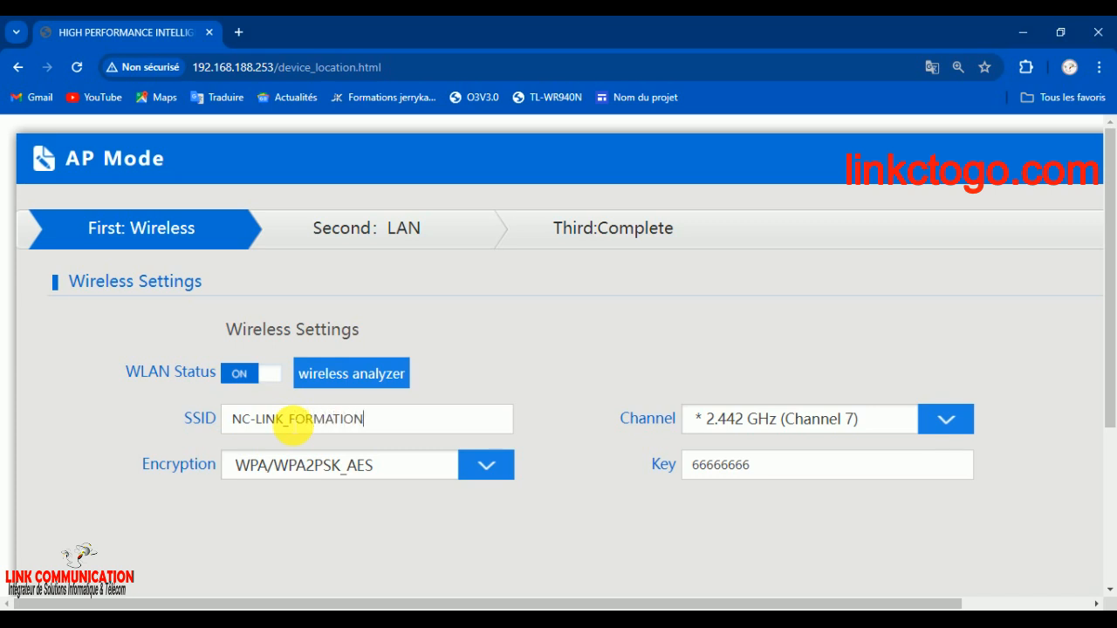
Set the wireless encryption to none
{"action": "left_click", "coordinate": [322, 475]}
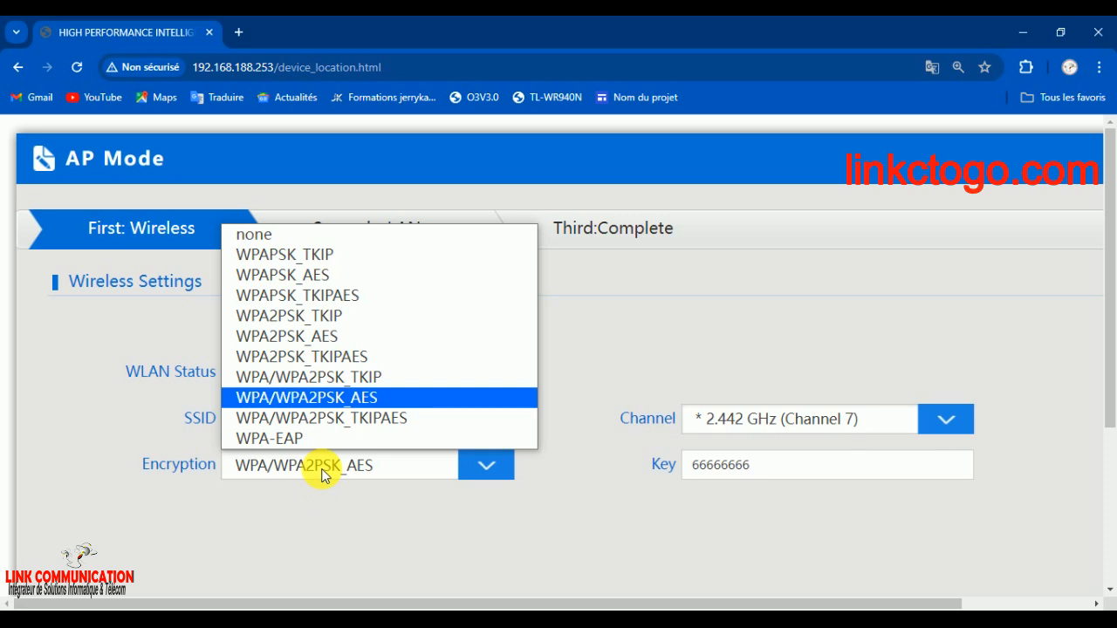
{"action": "left_click", "coordinate": [320, 484]}
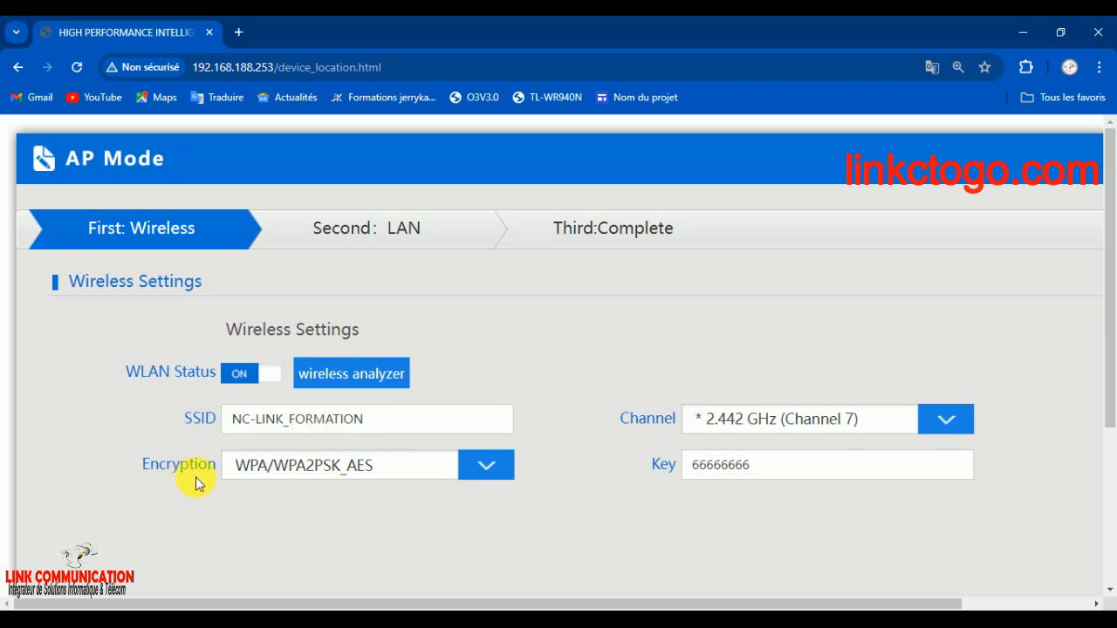
{"action": "left_click", "coordinate": [377, 479]}
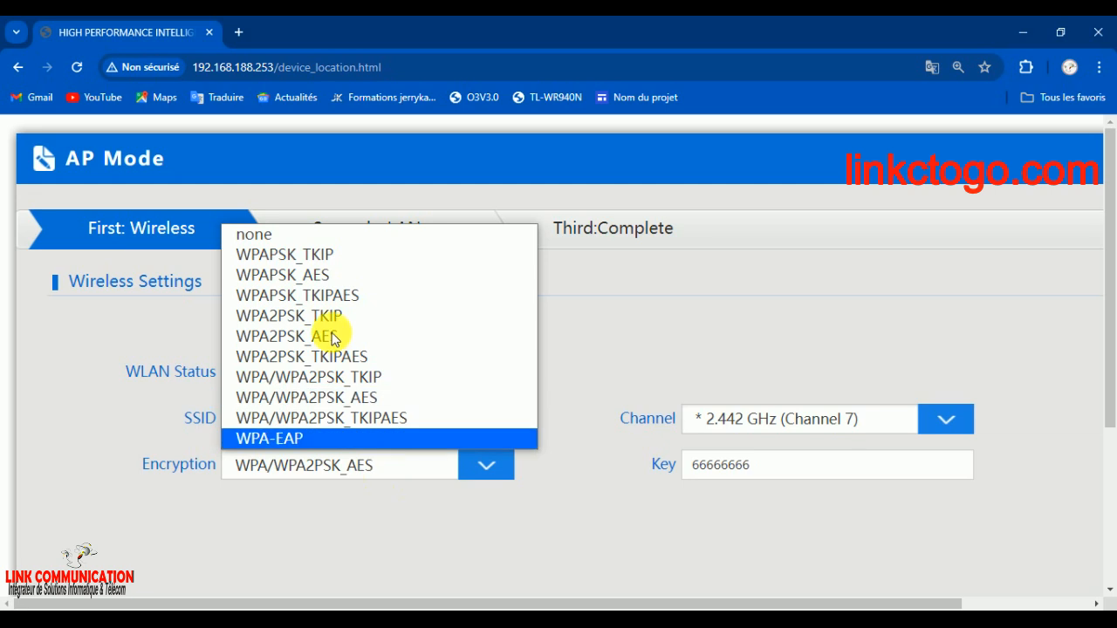
{"action": "left_click", "coordinate": [328, 236]}
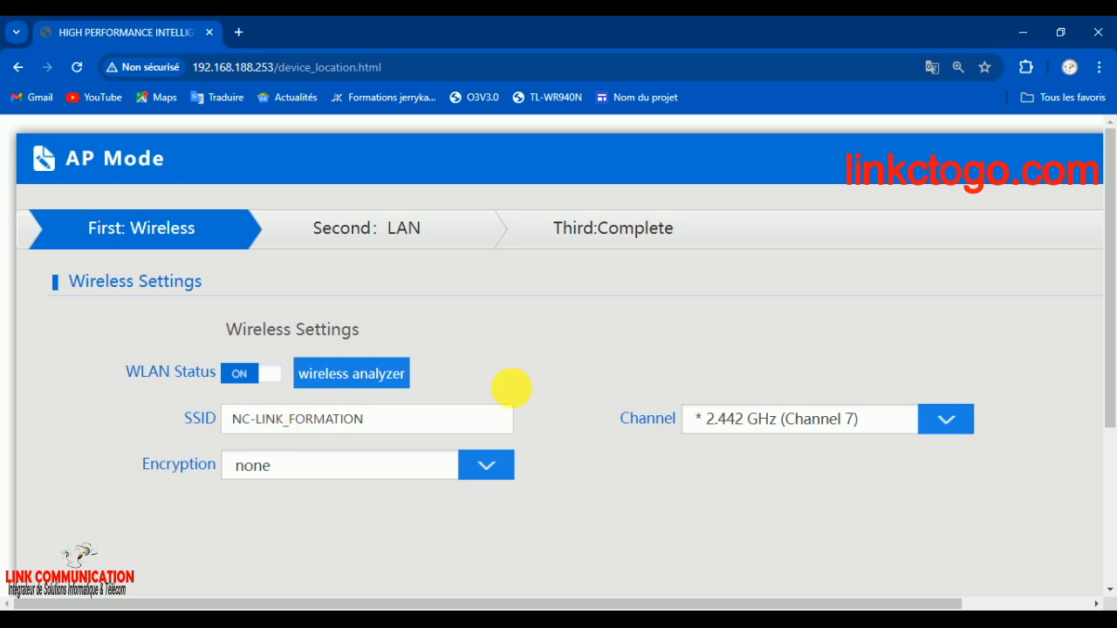
Check the available wireless channels, keep 2.442 GHz (Channel 7), leave the location information blank, and continue to the LAN settings
{"action": "left_click", "coordinate": [937, 427]}
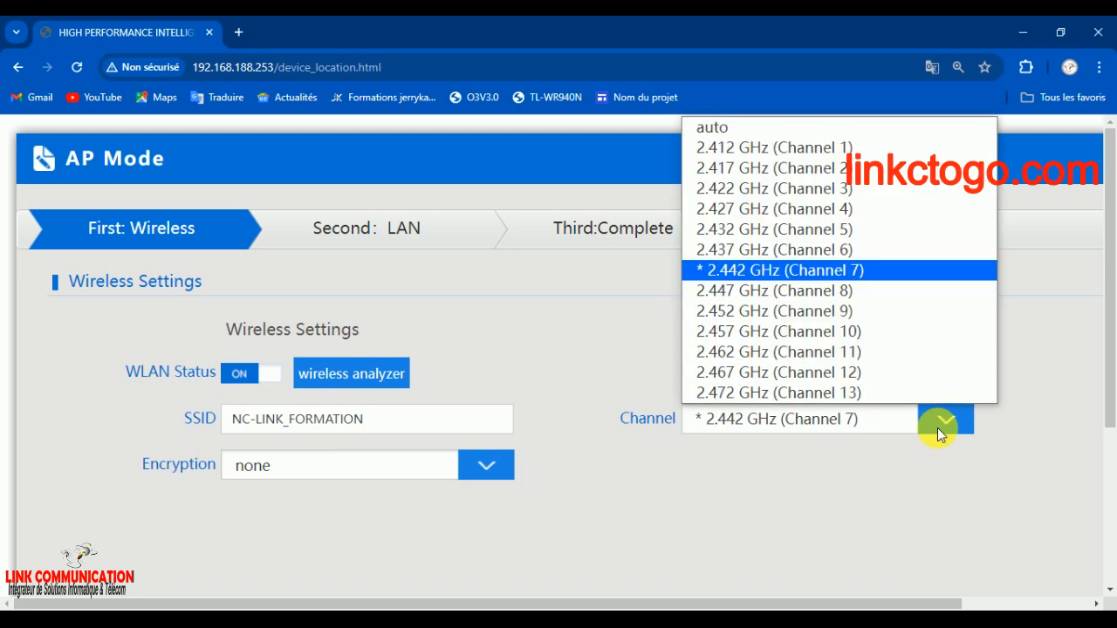
{"action": "left_click", "coordinate": [896, 424]}
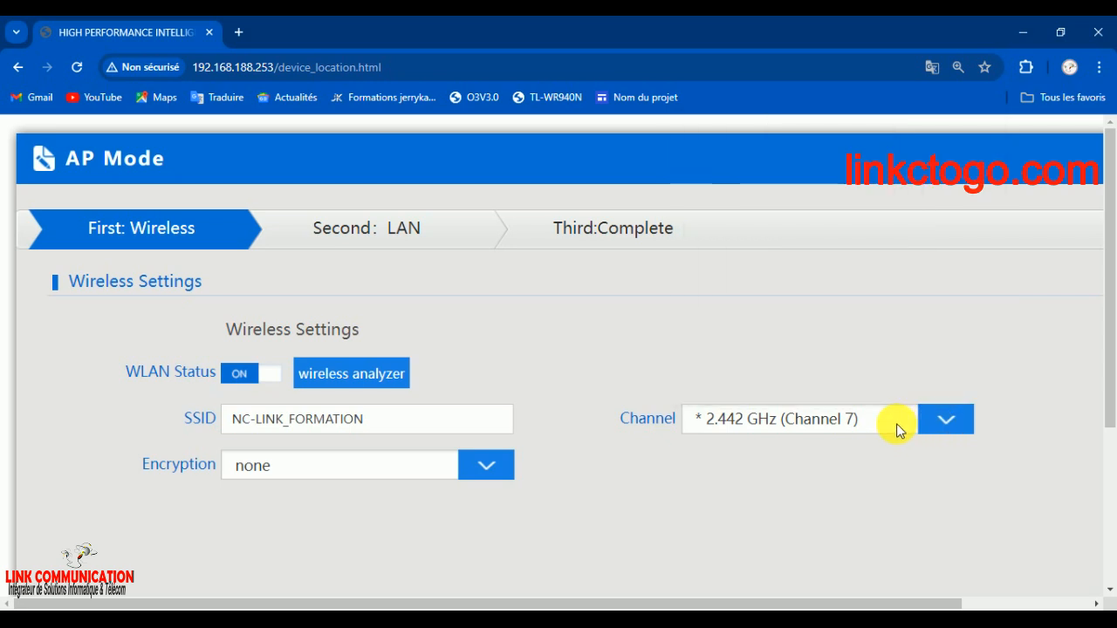
{"action": "left_click", "coordinate": [897, 423]}
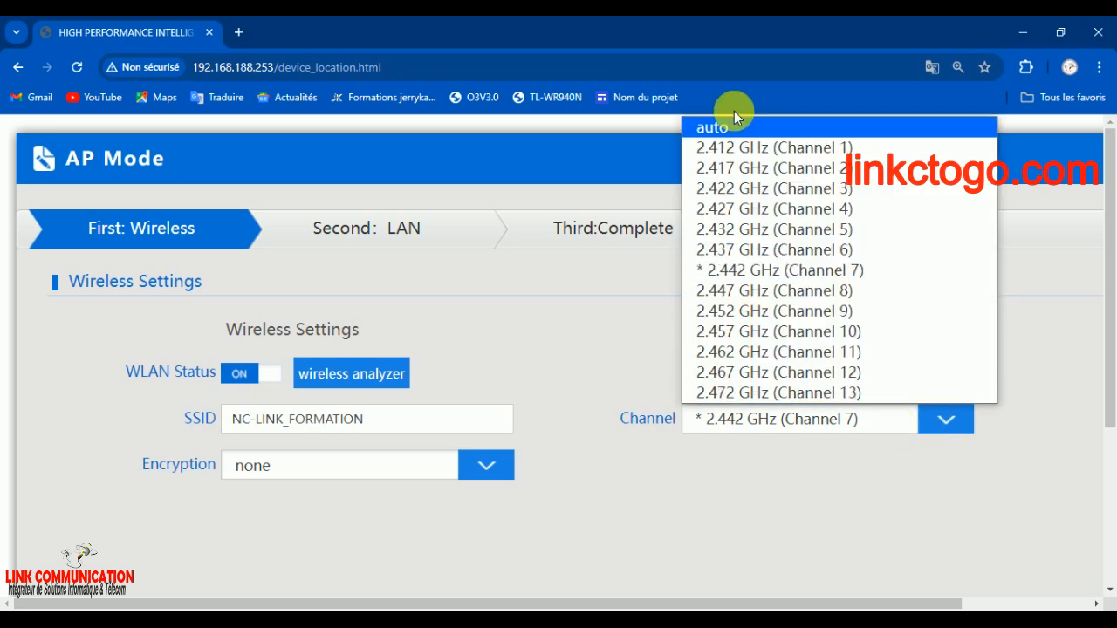
{"action": "left_click", "coordinate": [837, 493]}
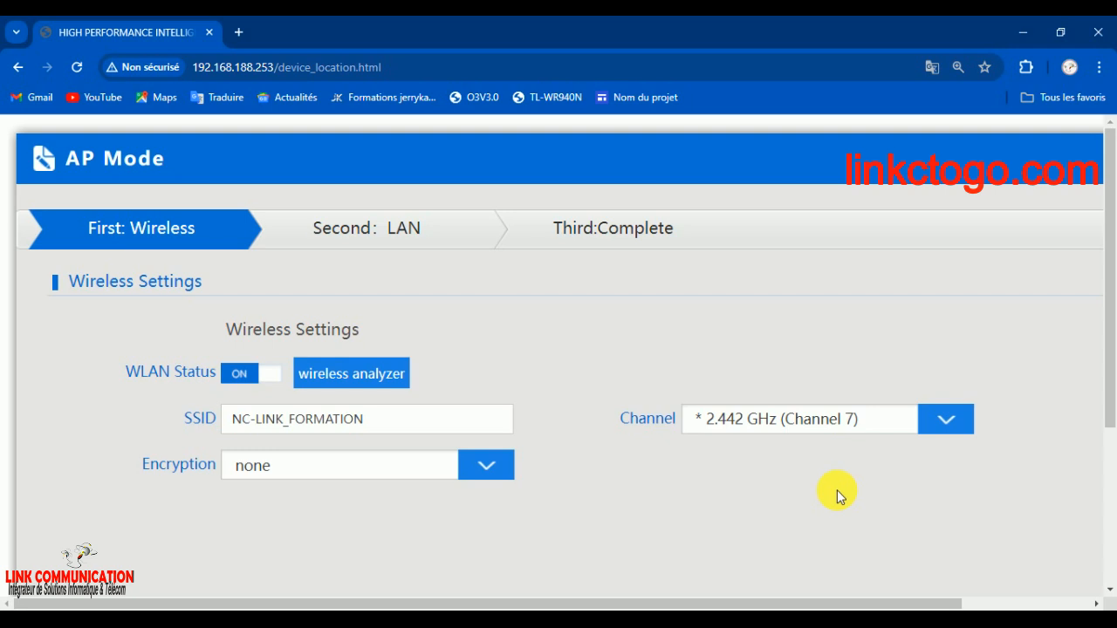
{"action": "left_click_drag", "start_coordinate": [1112, 271], "coordinate": [1107, 445]}
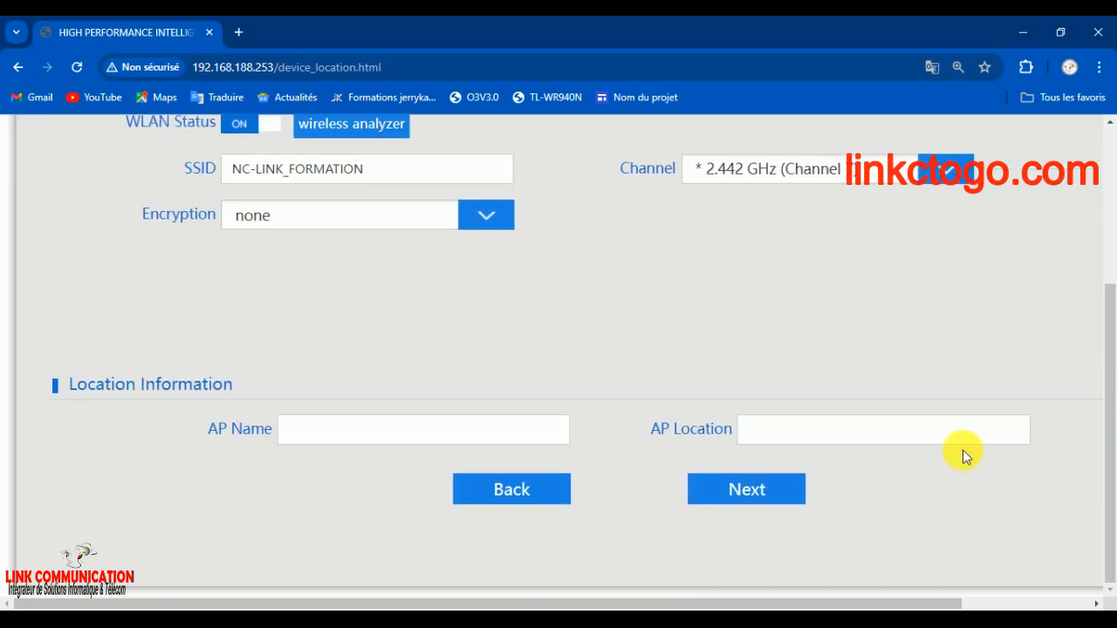
{"action": "left_click", "coordinate": [731, 487]}
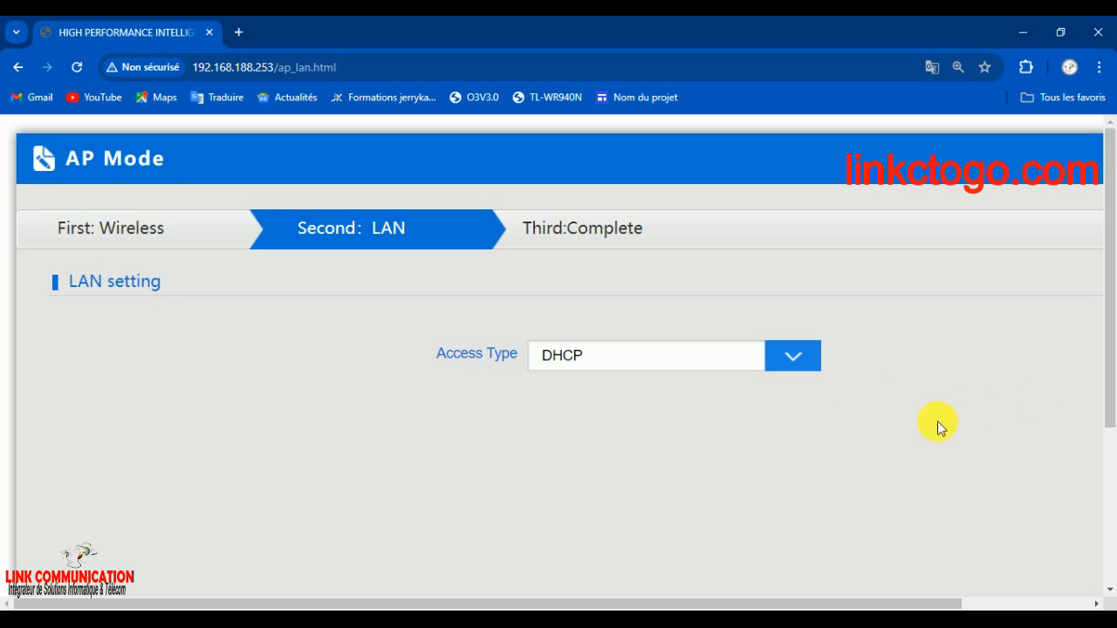
Set the LAN access type to Static IP with IP 192.168.188.253 and complete the AP Mode wizard
{"action": "left_click", "coordinate": [609, 367]}
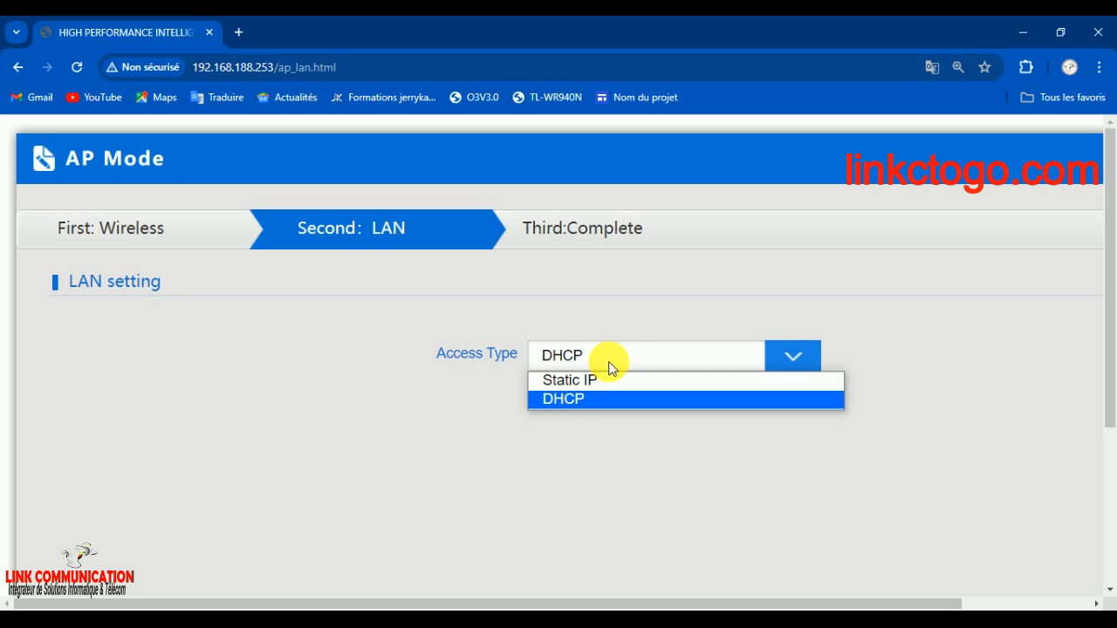
{"action": "left_click", "coordinate": [591, 379]}
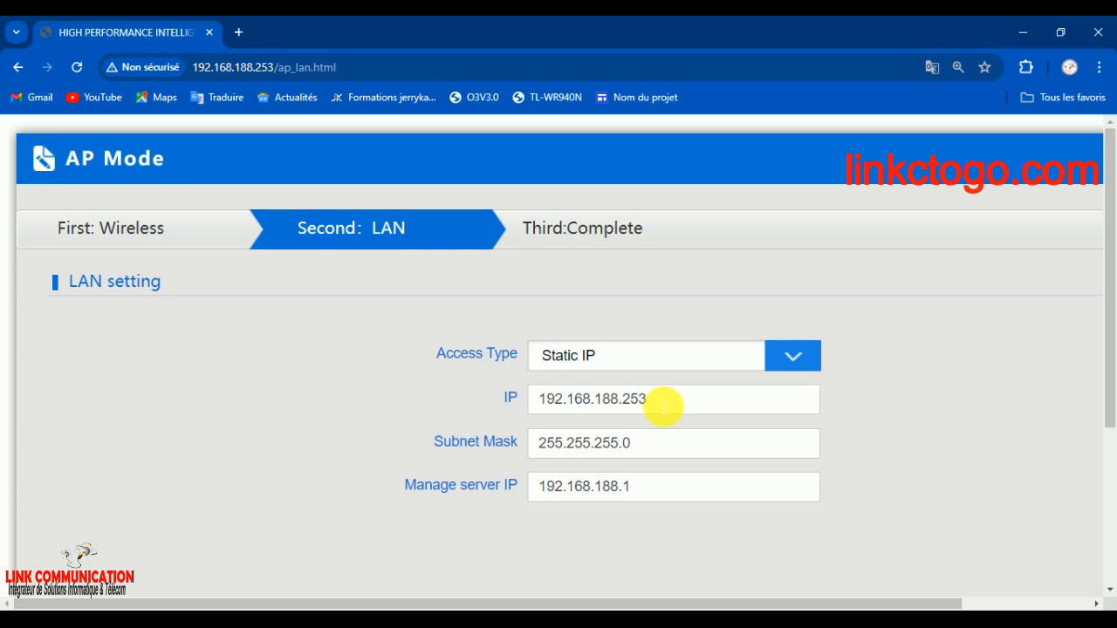
{"action": "scroll", "coordinate": [1107, 466], "scroll_direction": "down", "scroll_amount": 3}
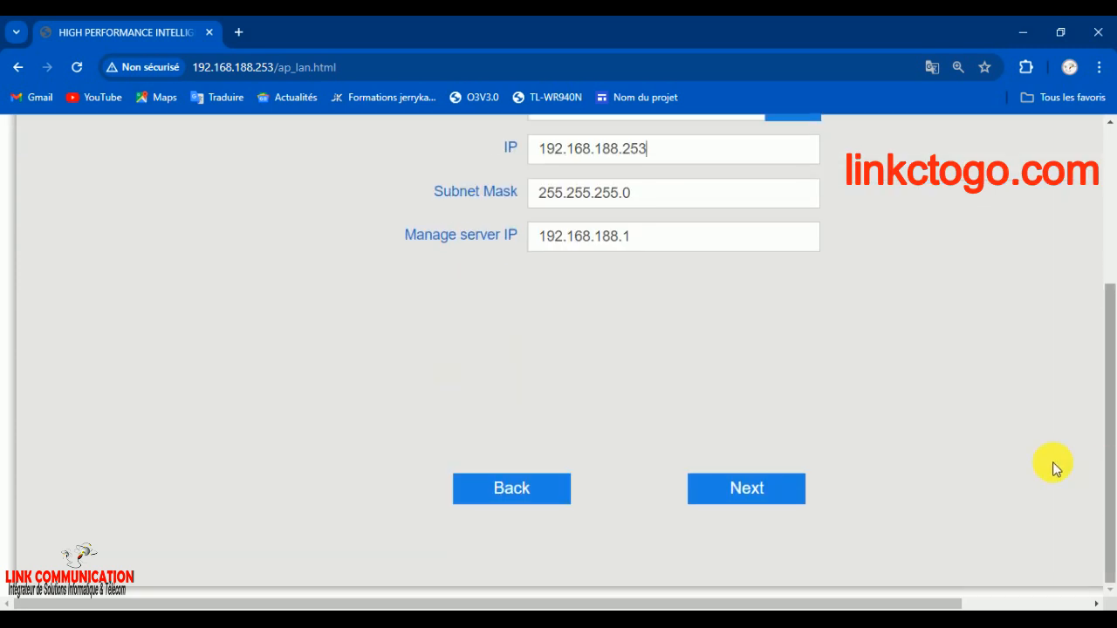
{"action": "left_click", "coordinate": [764, 490]}
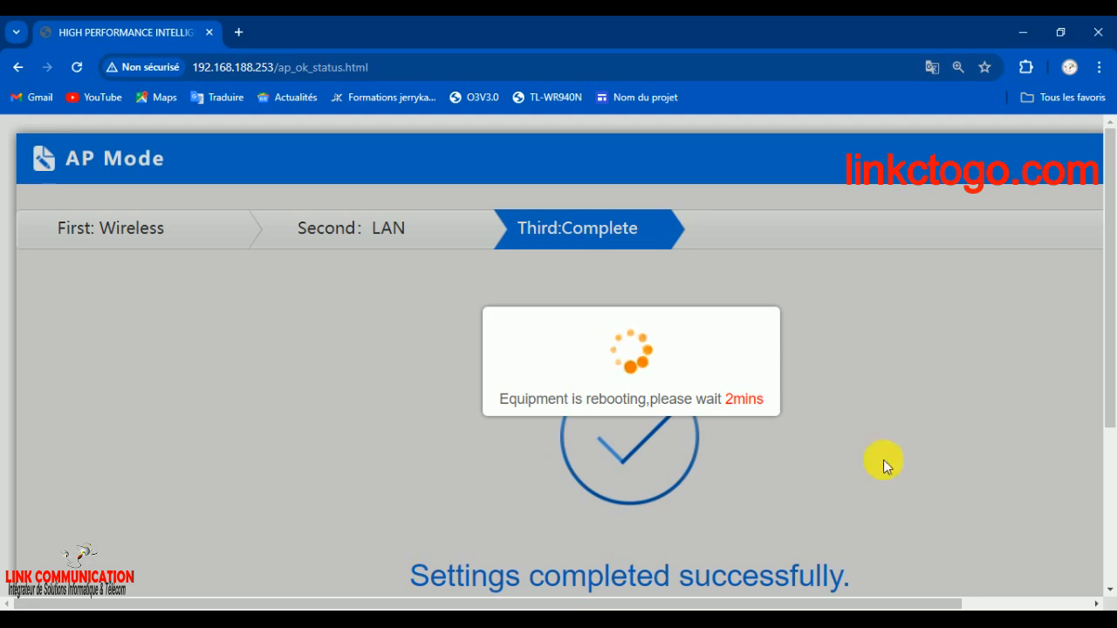
{"action": "left_click_drag", "start_coordinate": [1107, 374], "coordinate": [1109, 436]}
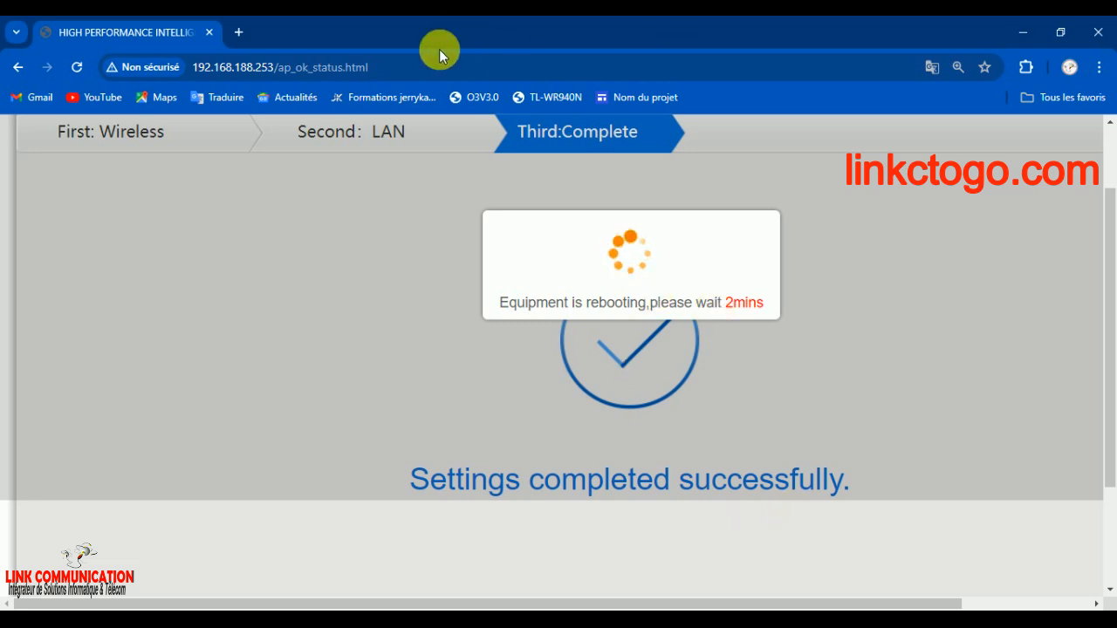
Try reloading the completion page, and begin entering the device password on the login page in a second tab
{"action": "left_click", "coordinate": [399, 75]}
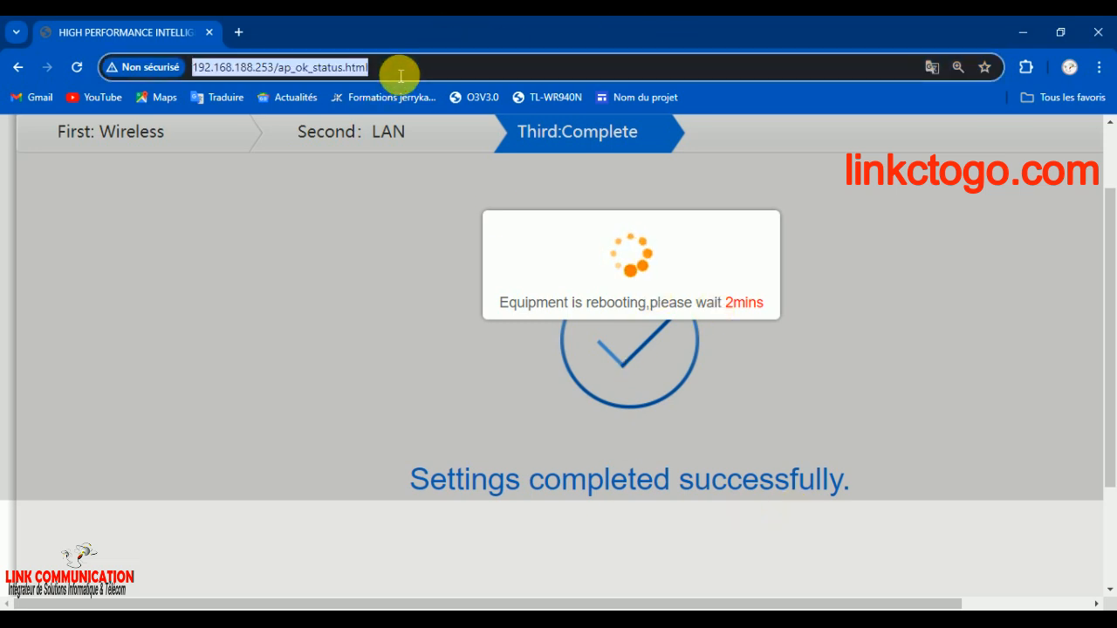
{"action": "key", "text": "Return"}
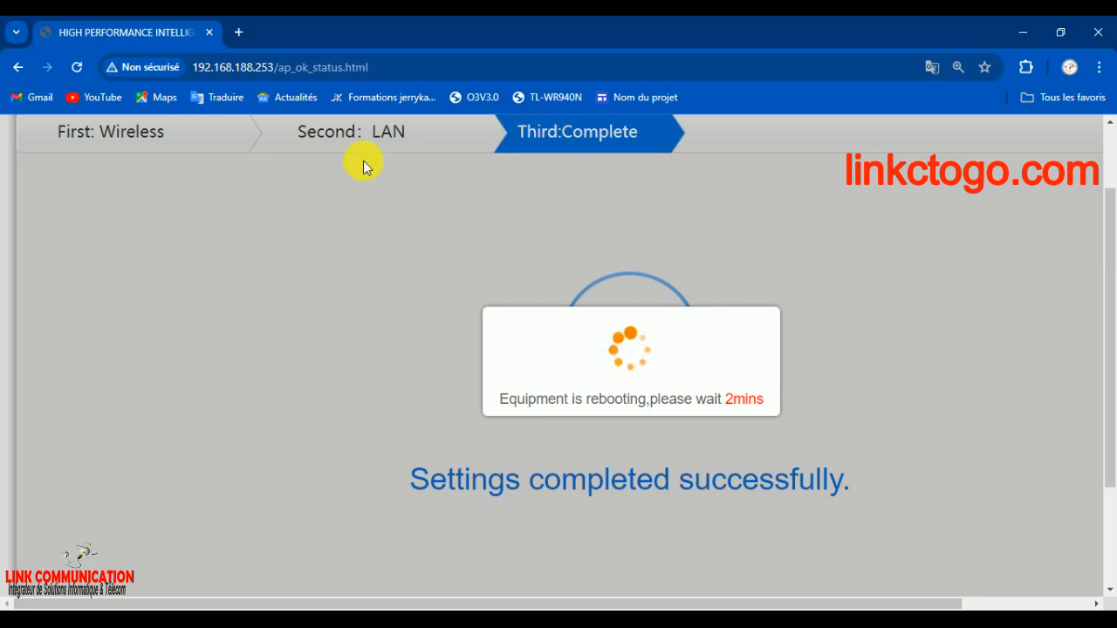
{"action": "left_click", "coordinate": [239, 33]}
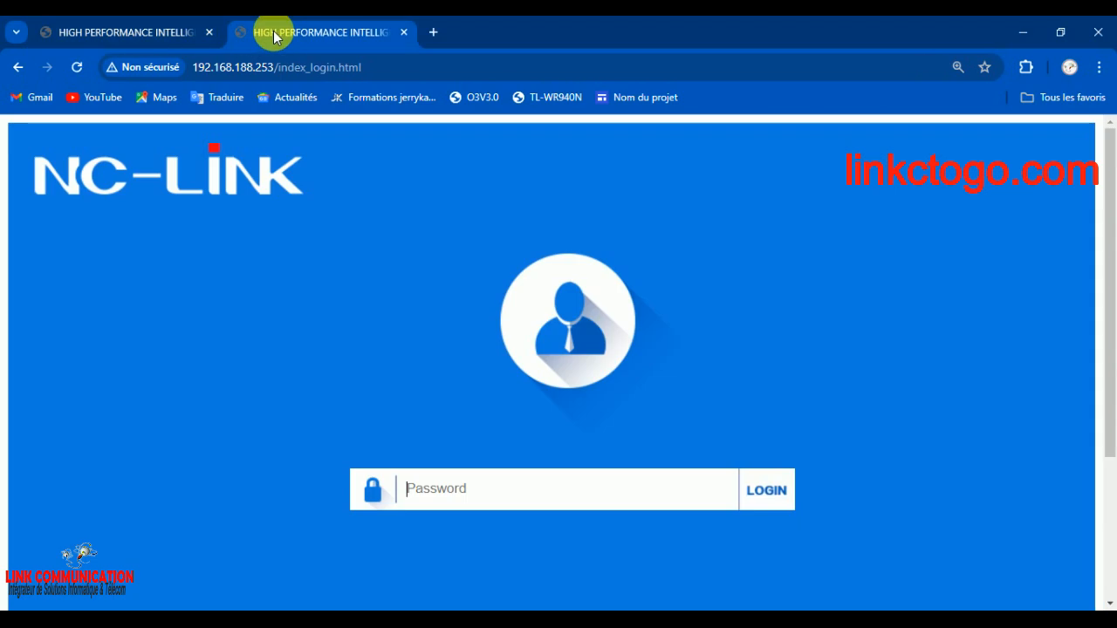
{"action": "type", "text": "•"}
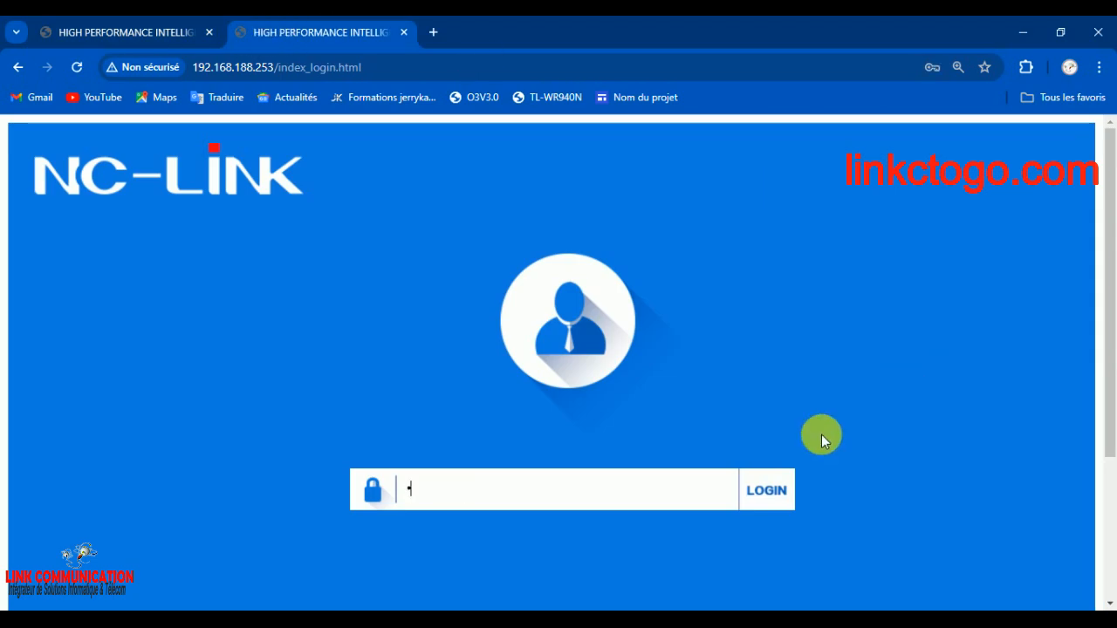
{"action": "left_click_drag", "start_coordinate": [466, 489], "coordinate": [289, 502]}
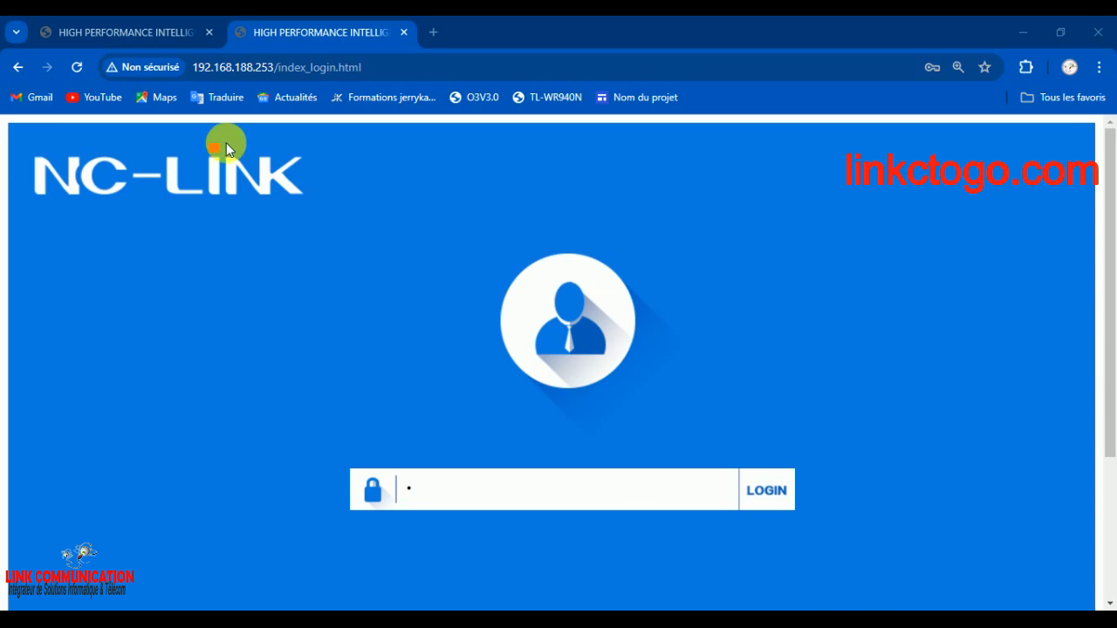
Try to reload the wizard's completion page again in the first tab and check the second tab
{"action": "left_click", "coordinate": [85, 32]}
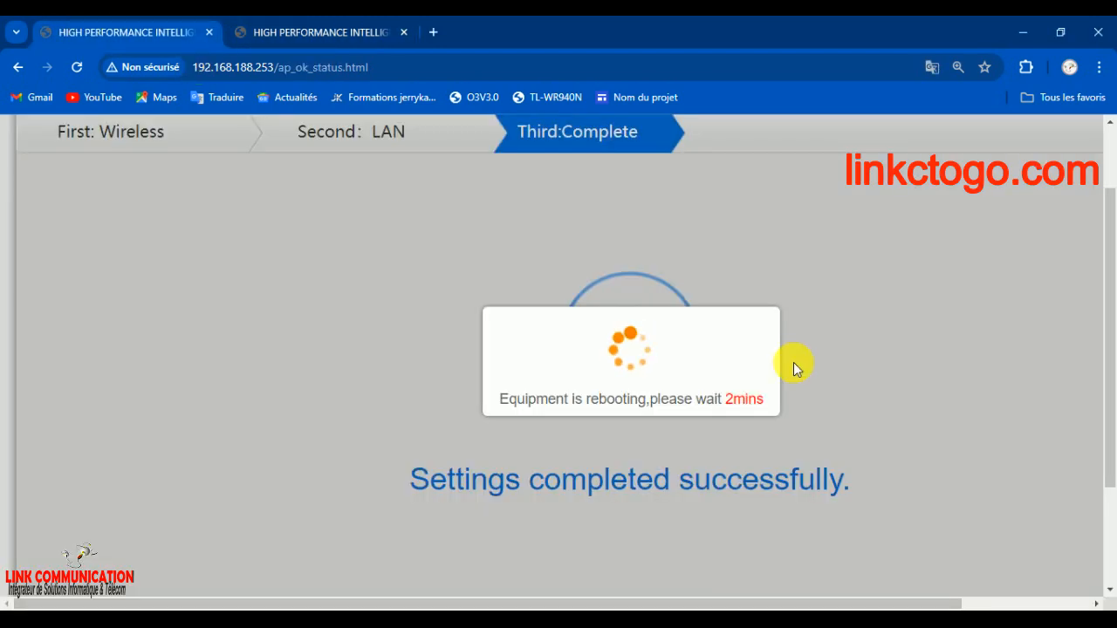
{"action": "left_click", "coordinate": [434, 77]}
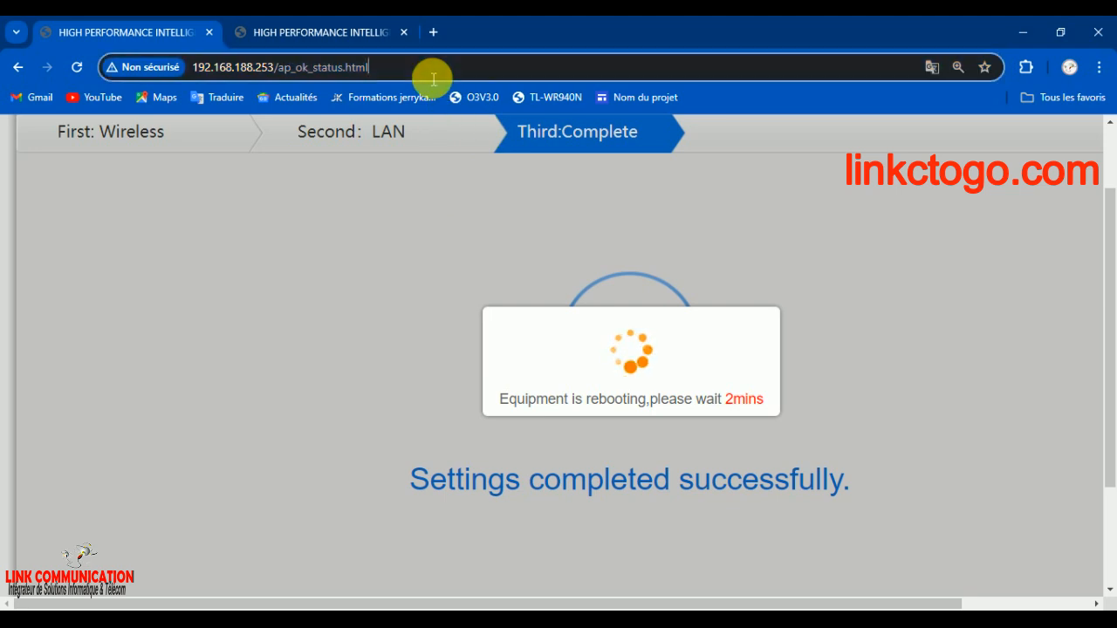
{"action": "key", "text": "Return"}
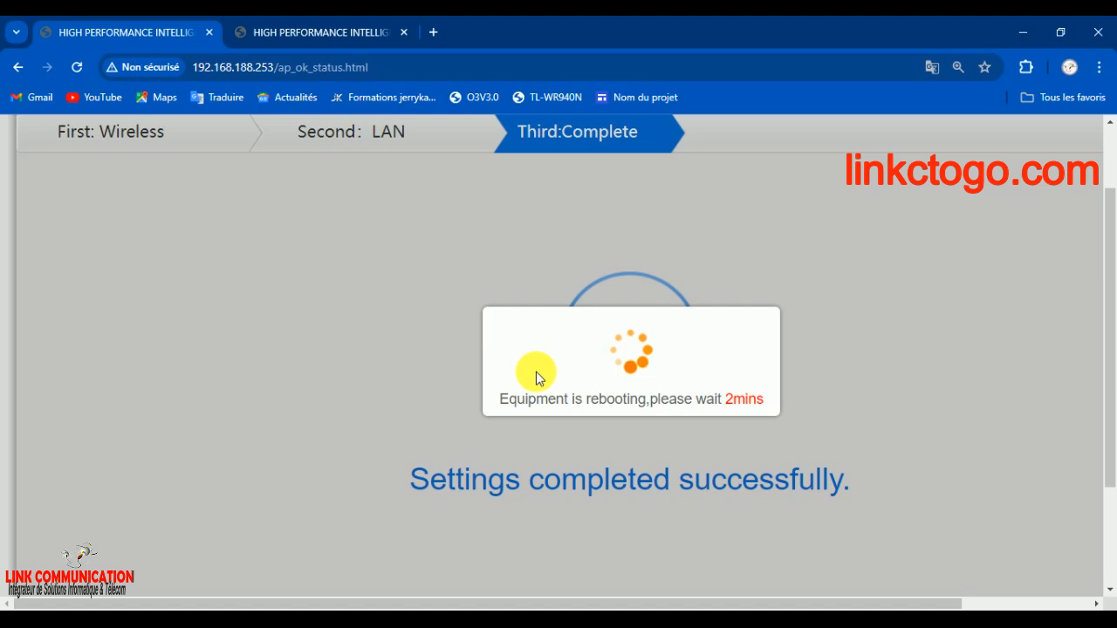
{"action": "left_click", "coordinate": [341, 33]}
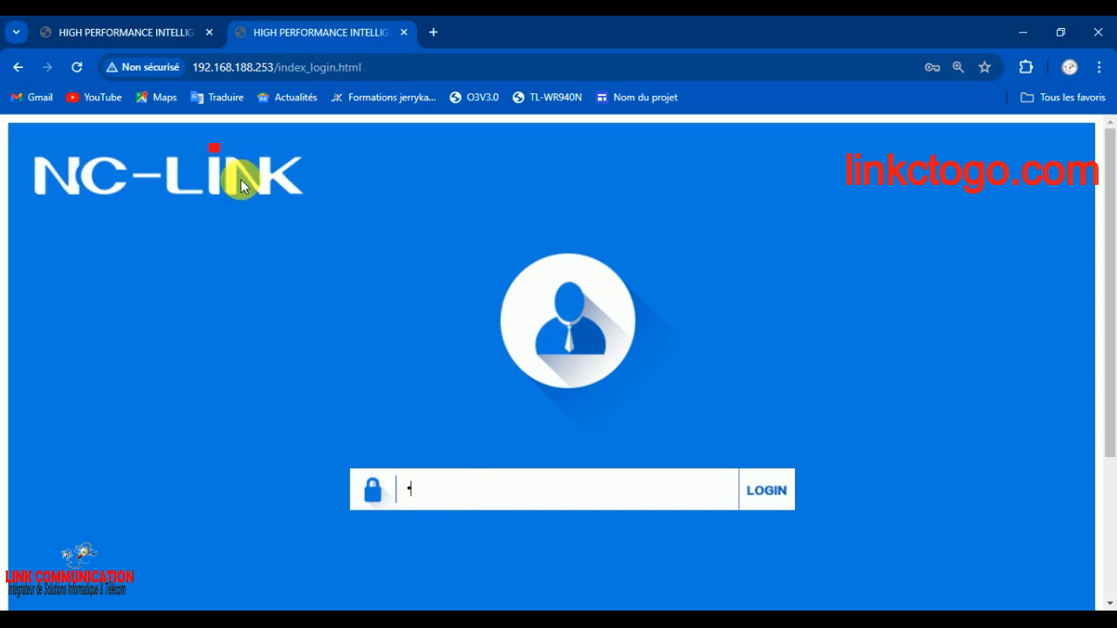
Load 192.168.188.253 in the first tab without the ap_ok_status.html page path
{"action": "left_click", "coordinate": [151, 33]}
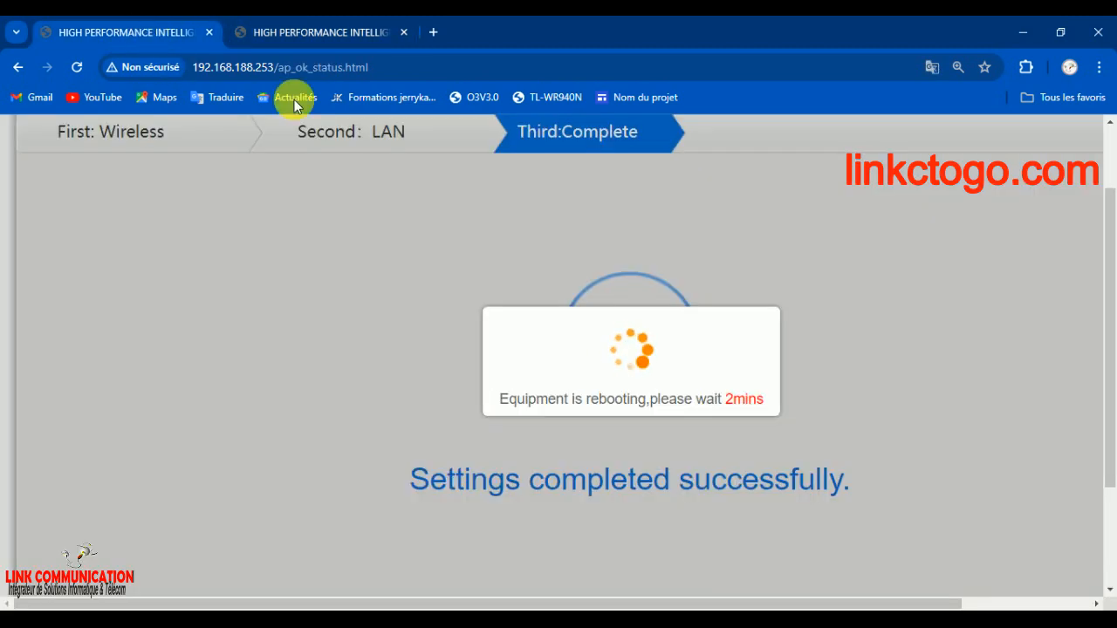
{"action": "left_click_drag", "start_coordinate": [387, 67], "coordinate": [277, 70]}
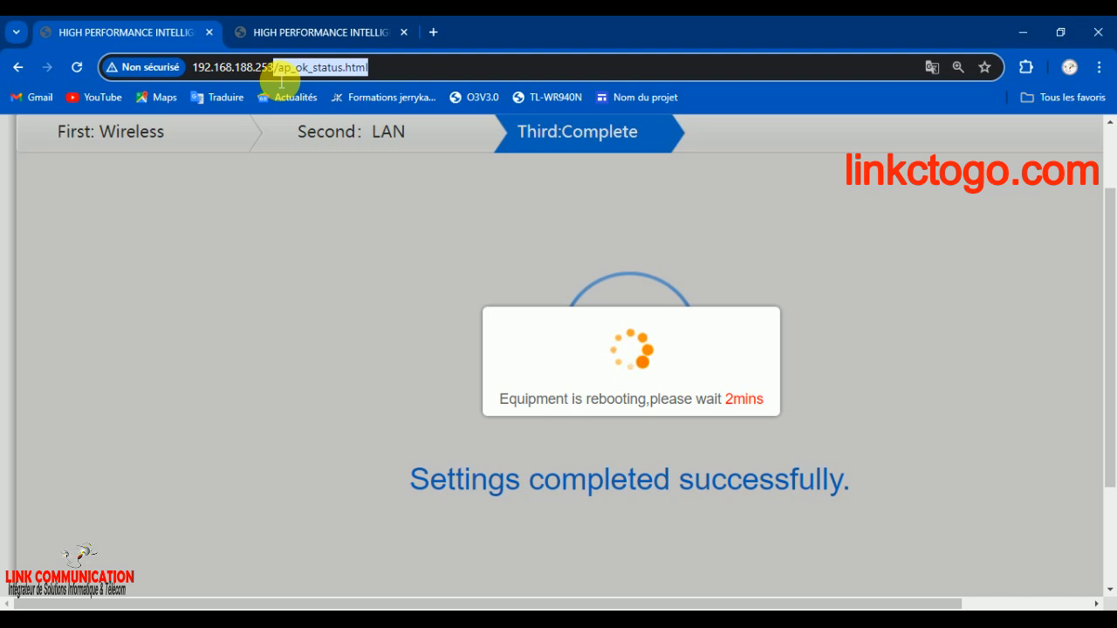
{"action": "key", "text": "BackSpace"}
{"action": "key", "text": "Return"}
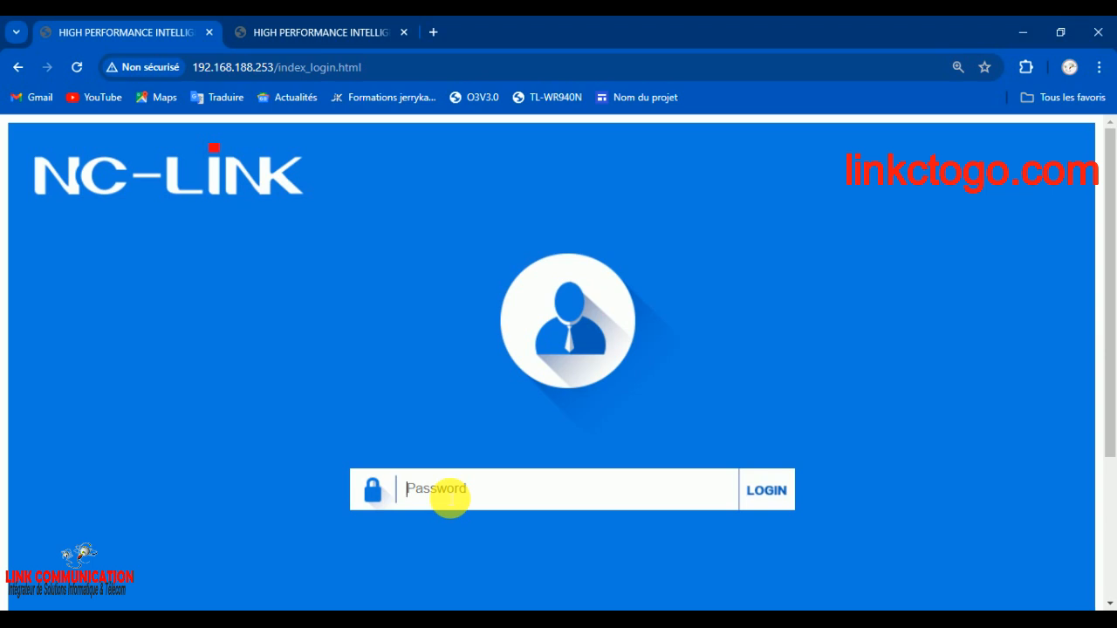
Enter the device password with the on-screen keyboard, log in to the access point, and minimize the keyboard
{"action": "type", "text": "•"}
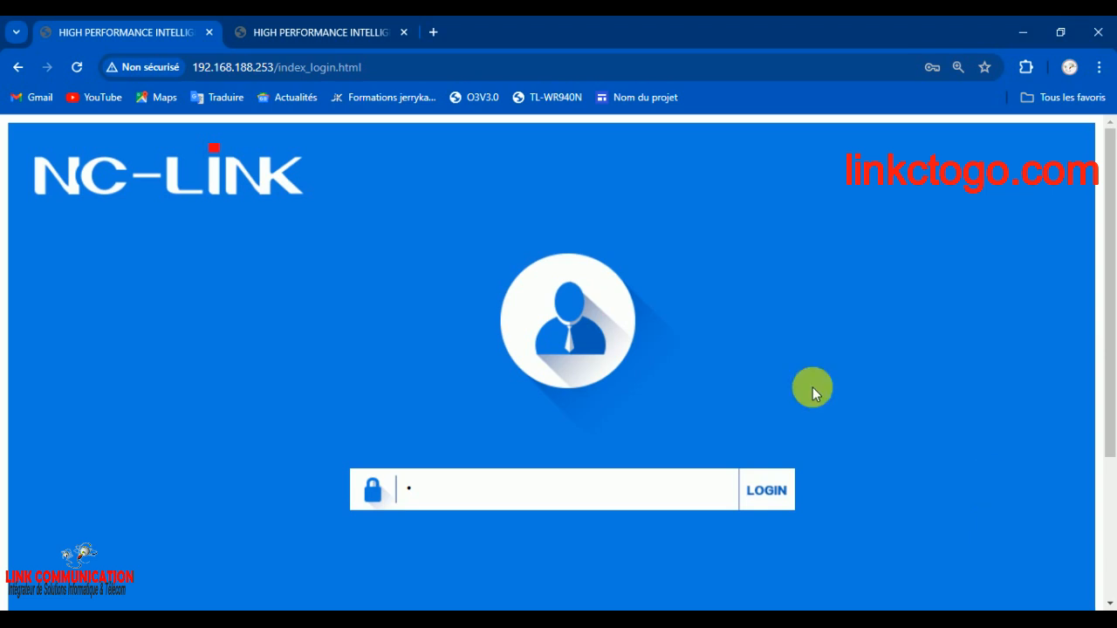
{"action": "left_click", "coordinate": [673, 489]}
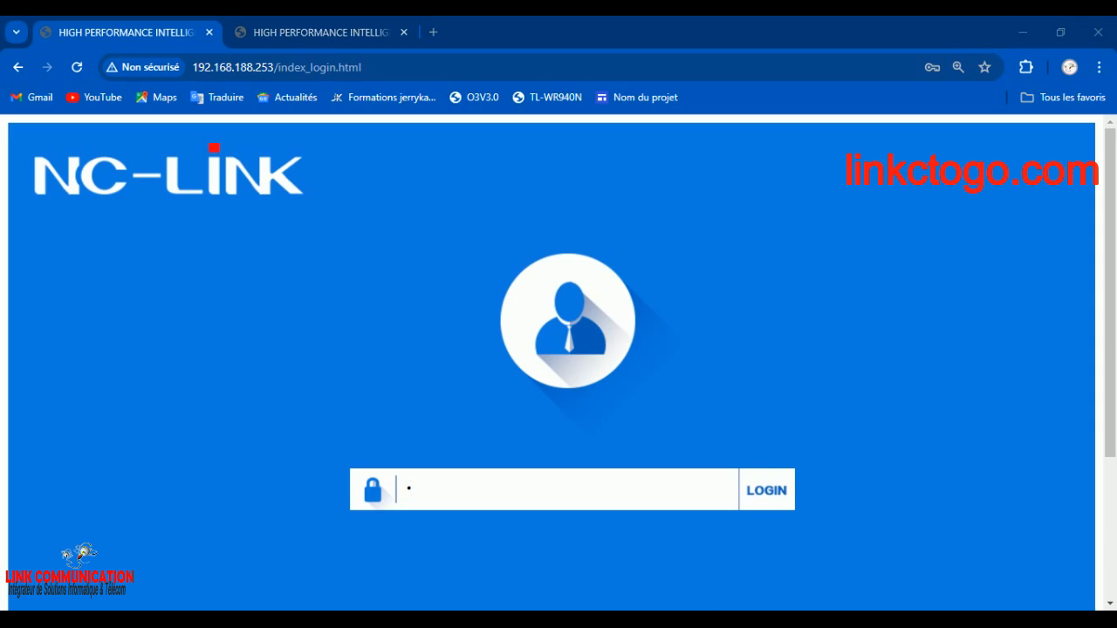
{"action": "left_click", "coordinate": [506, 506]}
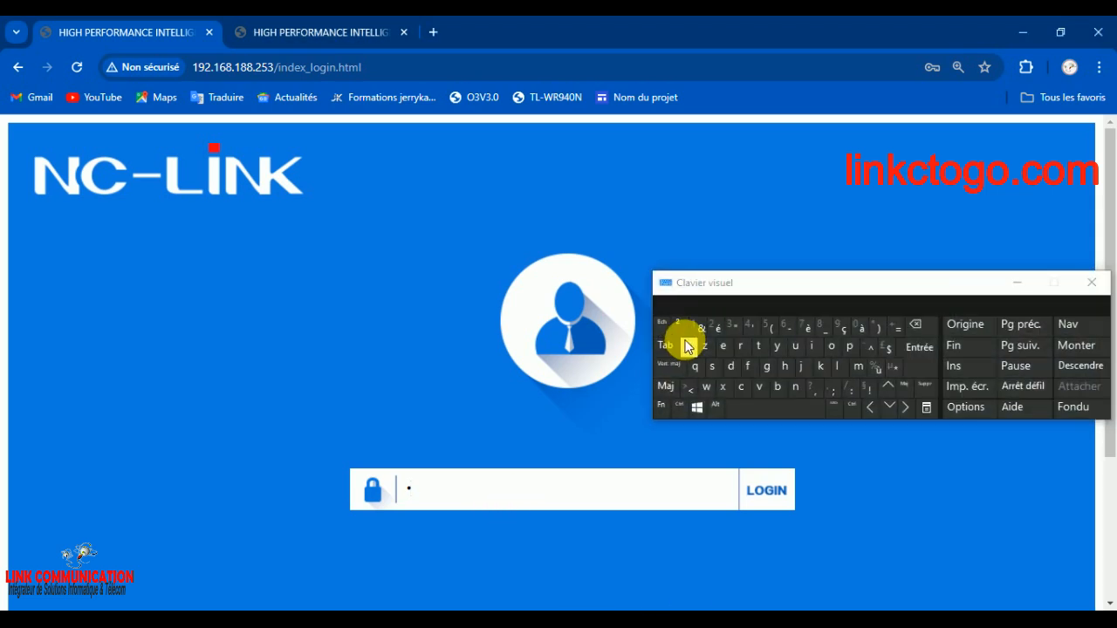
{"action": "left_click", "coordinate": [729, 365]}
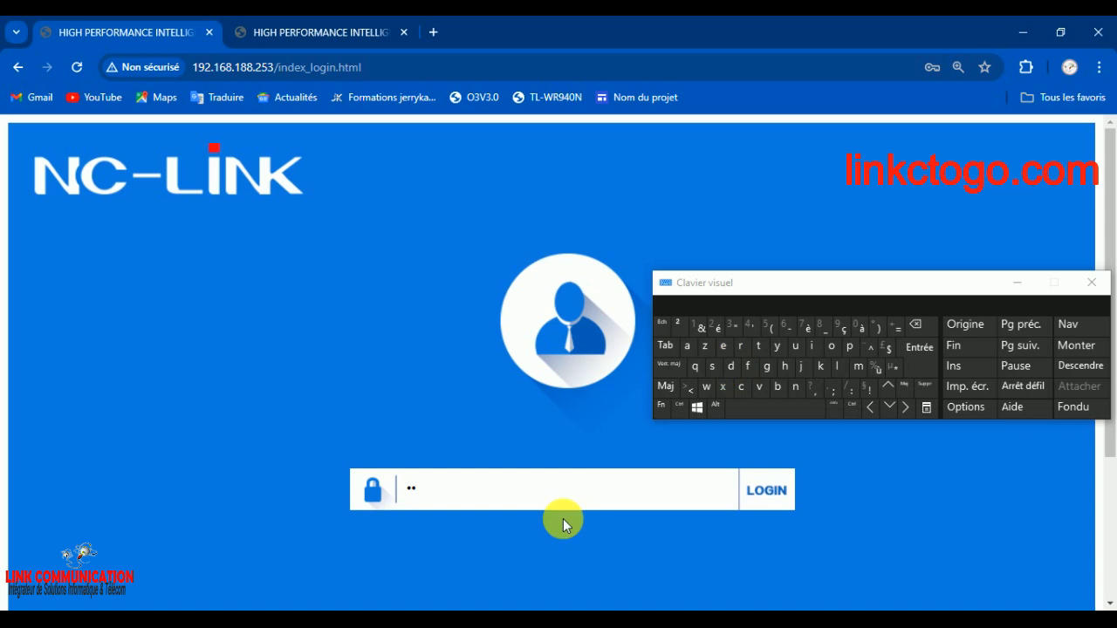
{"action": "left_click", "coordinate": [768, 489]}
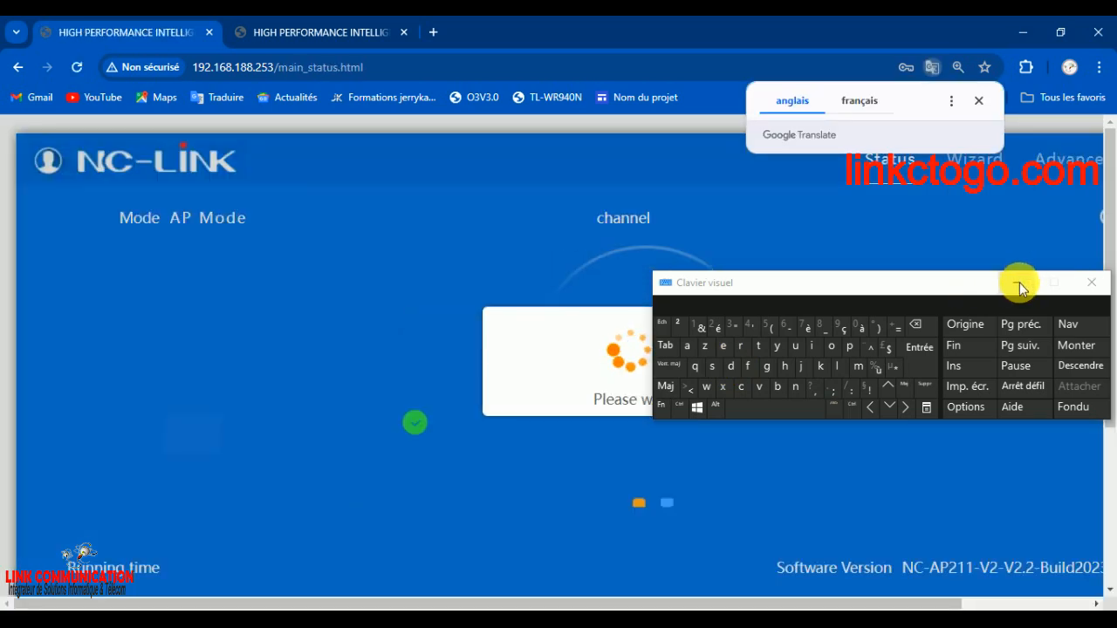
{"action": "left_click", "coordinate": [1018, 283]}
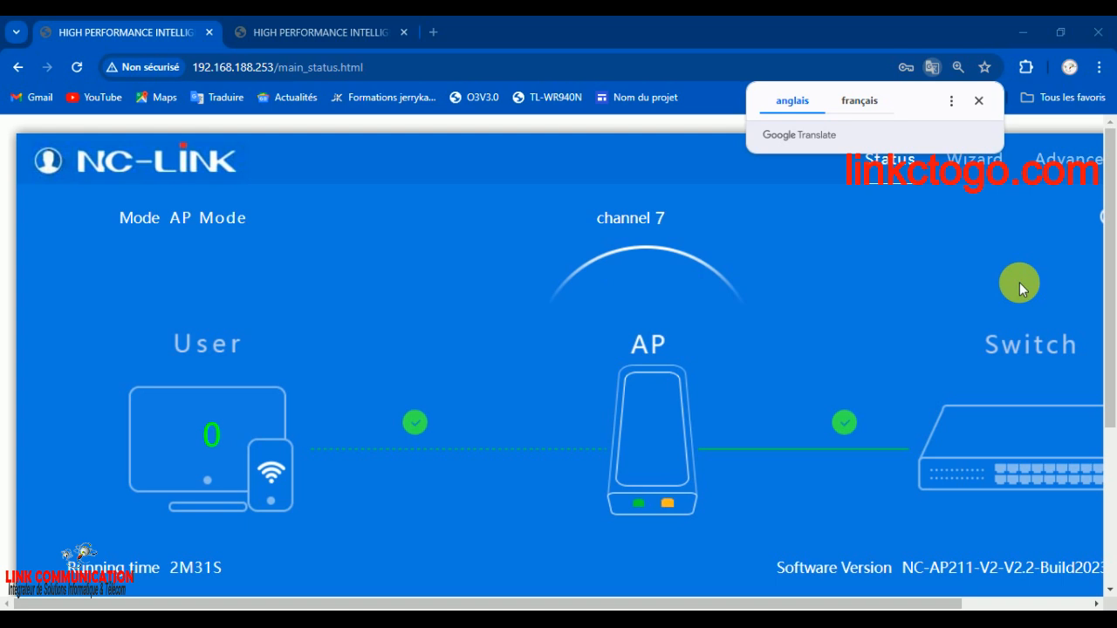
Review the status page for the operating mode, channel, wireless SSID, LAN address, software version and AP position
{"action": "left_click_drag", "start_coordinate": [1110, 225], "coordinate": [1106, 386]}
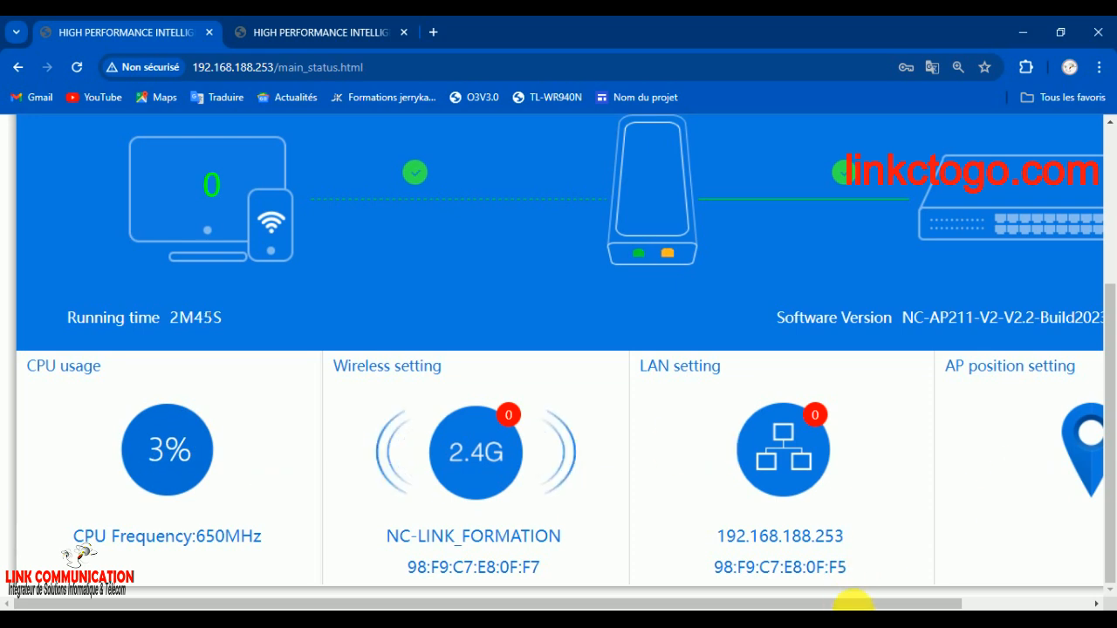
{"action": "left_click_drag", "start_coordinate": [870, 602], "coordinate": [999, 602]}
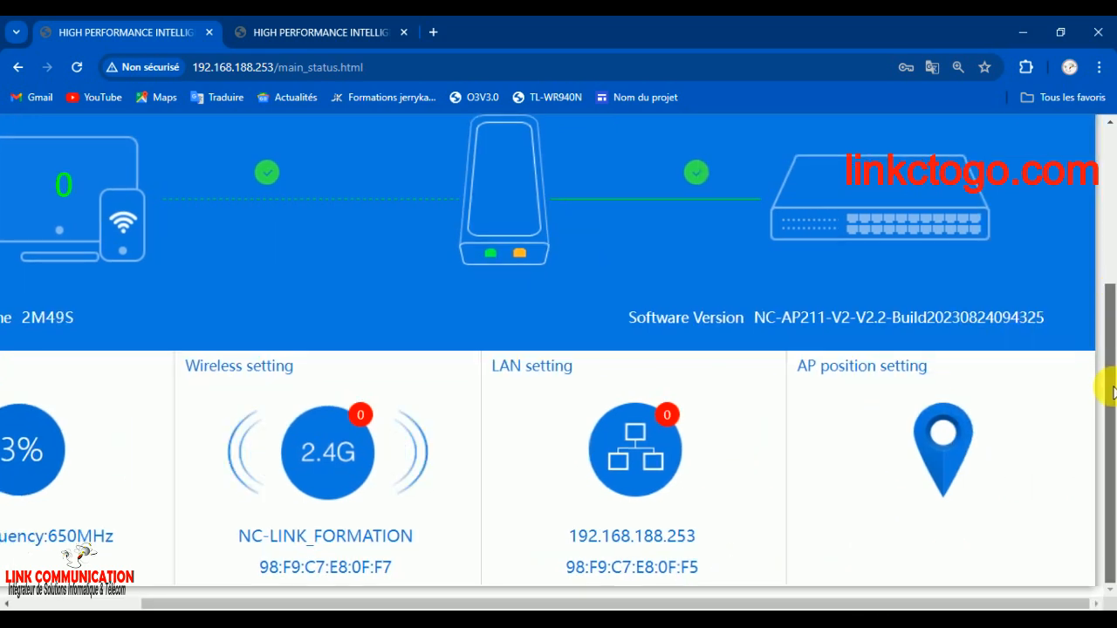
{"action": "left_click_drag", "start_coordinate": [1110, 387], "coordinate": [1107, 219]}
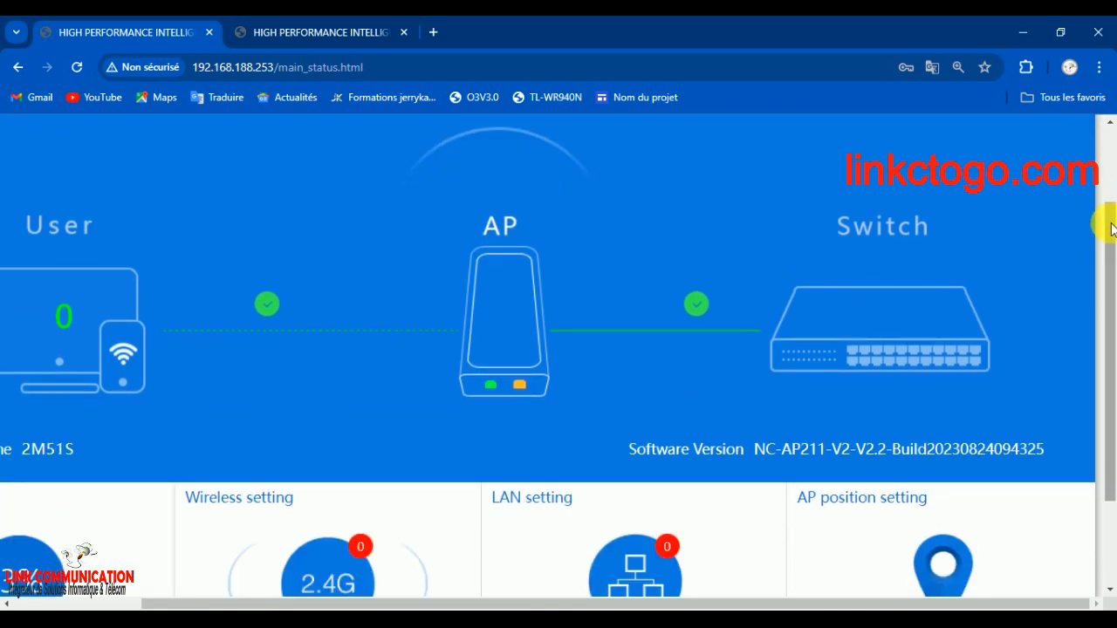
{"action": "right_click", "coordinate": [1099, 385]}
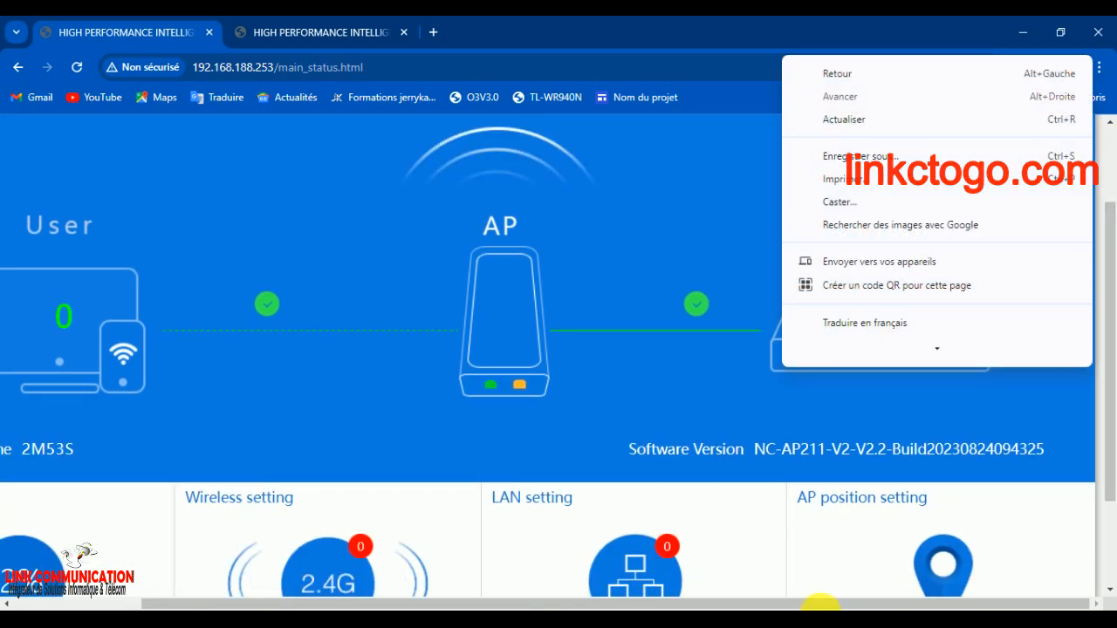
{"action": "left_click_drag", "start_coordinate": [818, 600], "coordinate": [754, 601]}
{"action": "left_click_drag", "start_coordinate": [688, 581], "coordinate": [643, 574]}
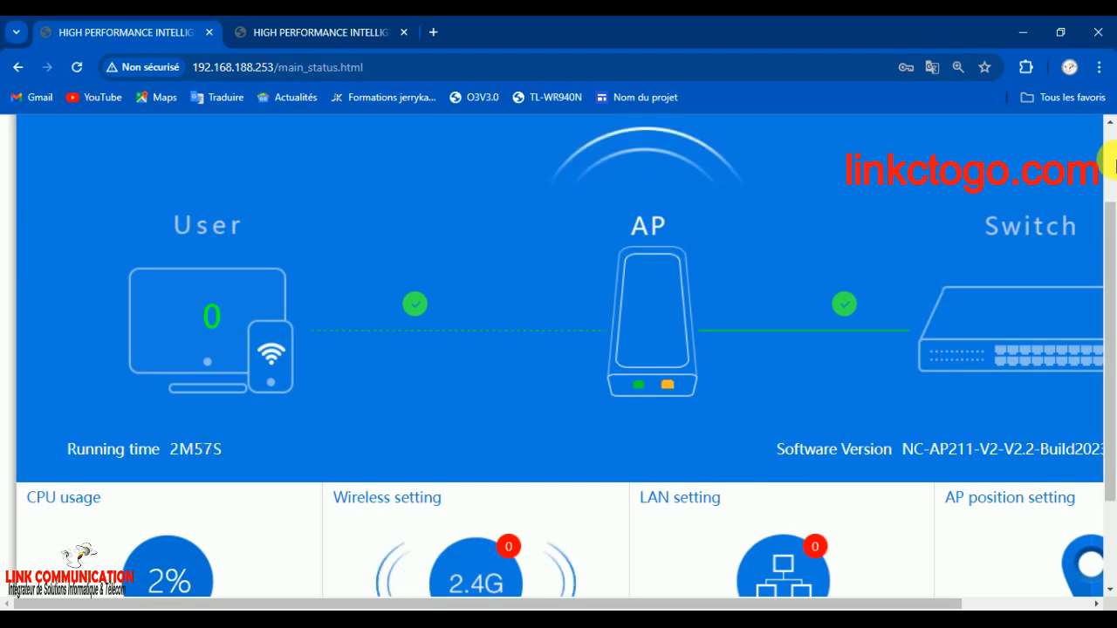
{"action": "left_click_drag", "start_coordinate": [1111, 234], "coordinate": [1108, 166]}
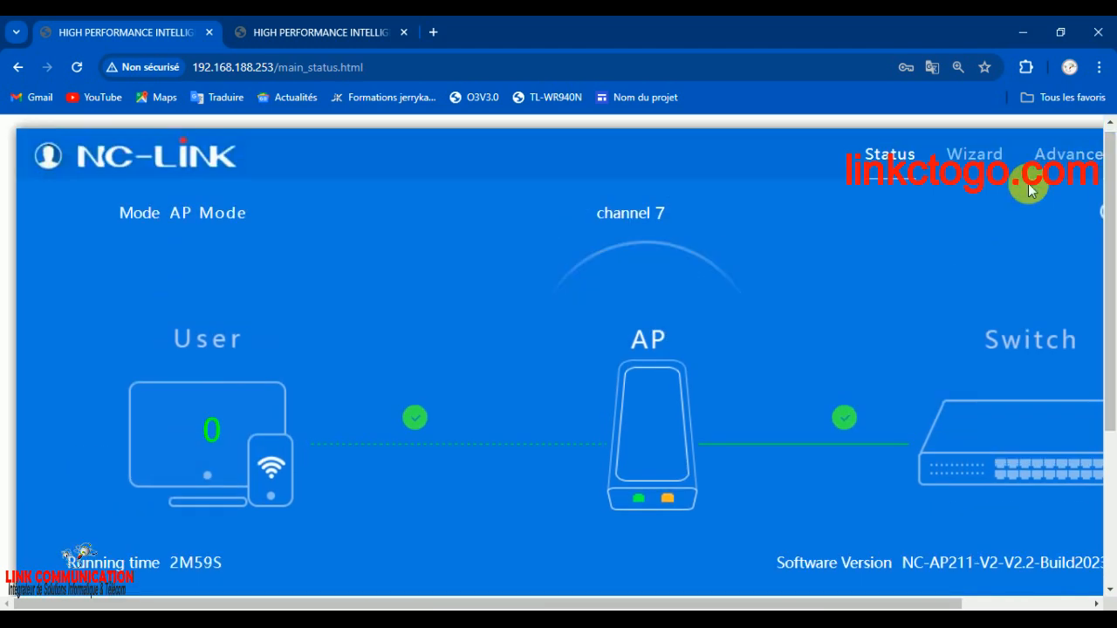
Open the advanced settings and examine the device status, the basic wireless settings and the Virtual AP configuration
{"action": "left_click", "coordinate": [1086, 153]}
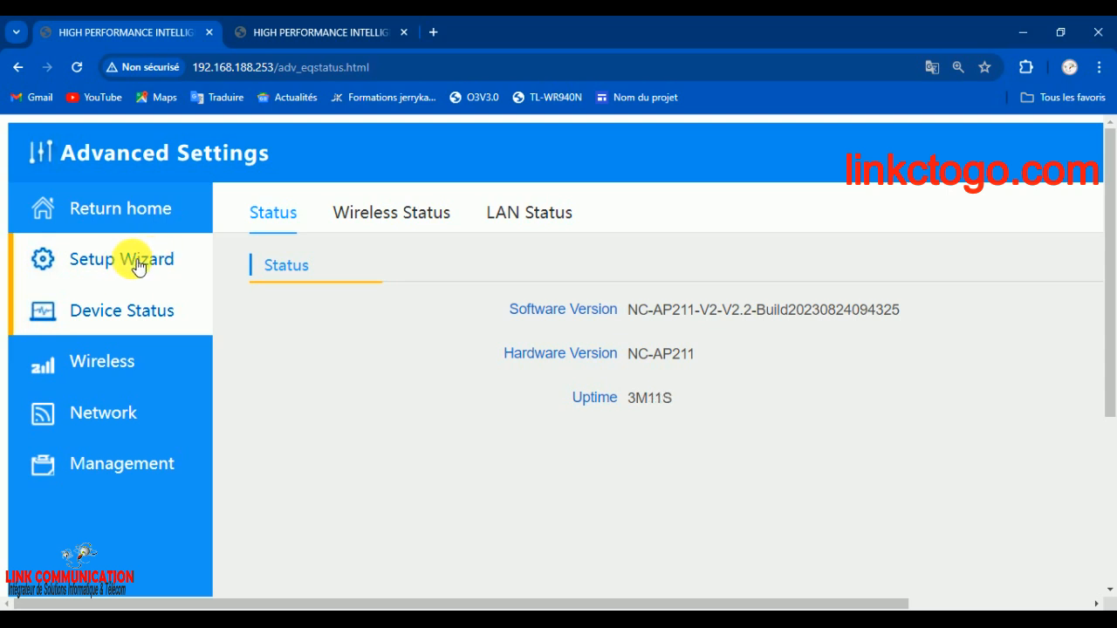
{"action": "left_click", "coordinate": [143, 375]}
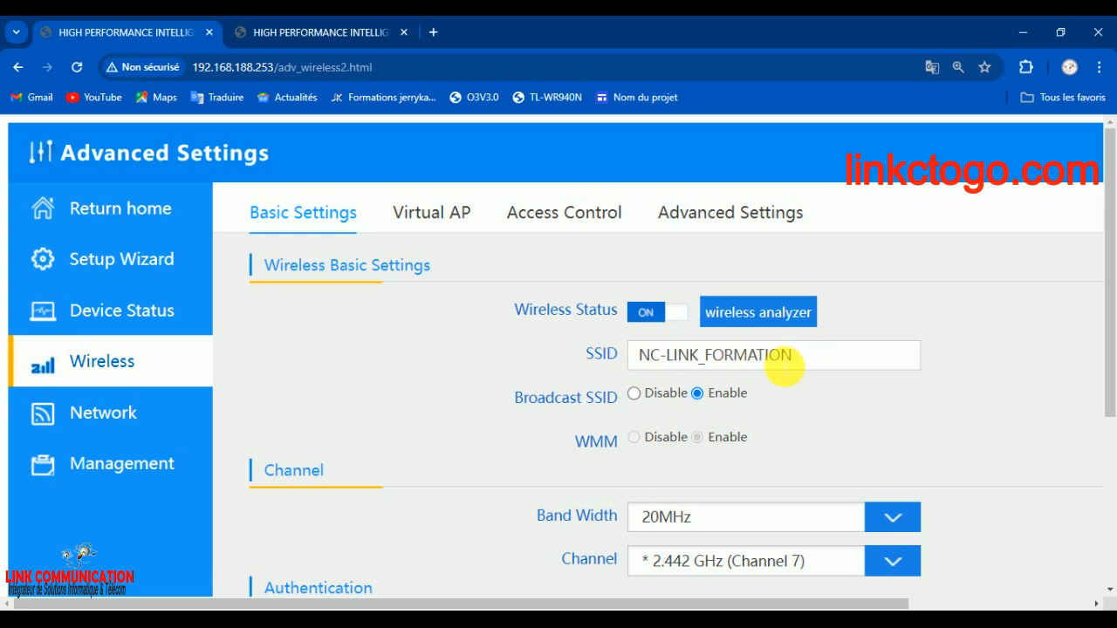
{"action": "left_click", "coordinate": [434, 224]}
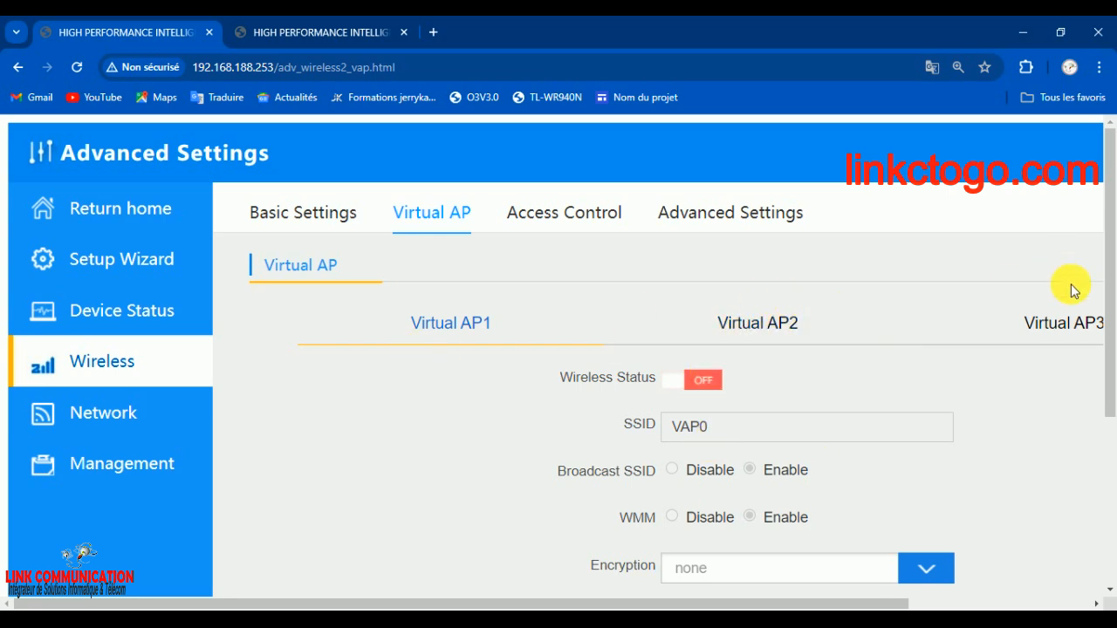
{"action": "left_click_drag", "start_coordinate": [834, 596], "coordinate": [554, 588]}
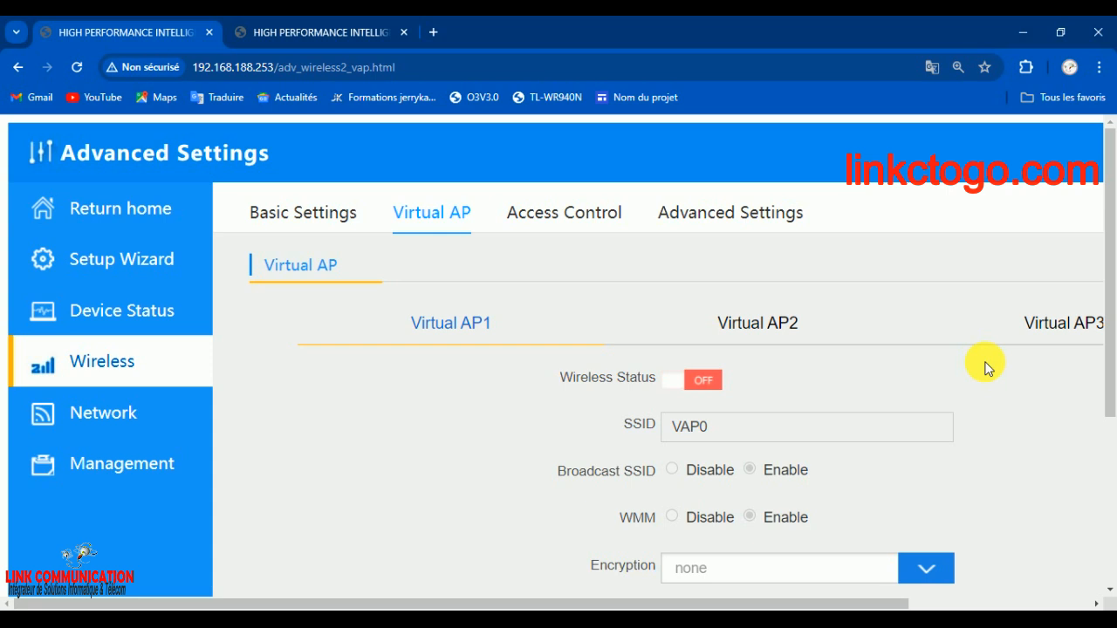
Examine the advanced wireless settings, including the MODE and RF Output Power options and the MAX User limit
{"action": "left_click", "coordinate": [754, 210]}
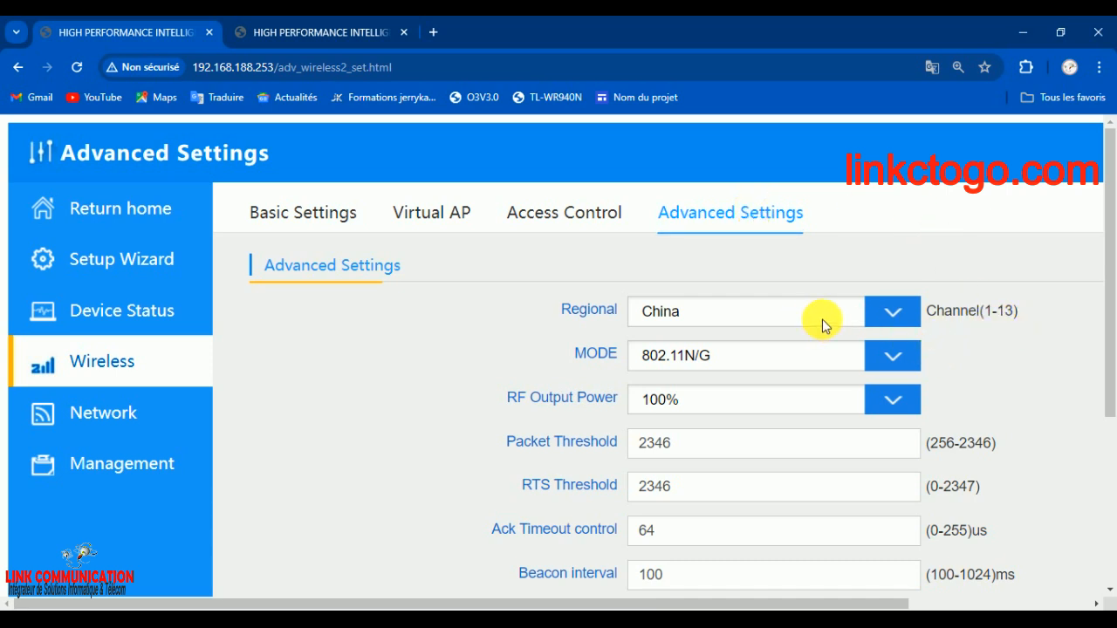
{"action": "left_click", "coordinate": [892, 364]}
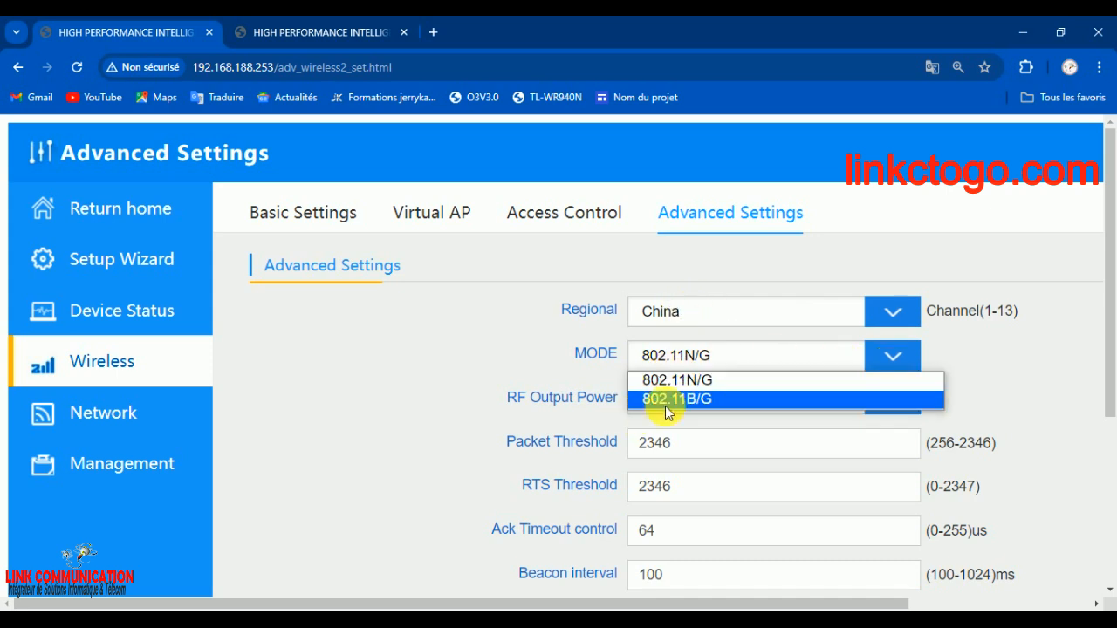
{"action": "left_click", "coordinate": [710, 359]}
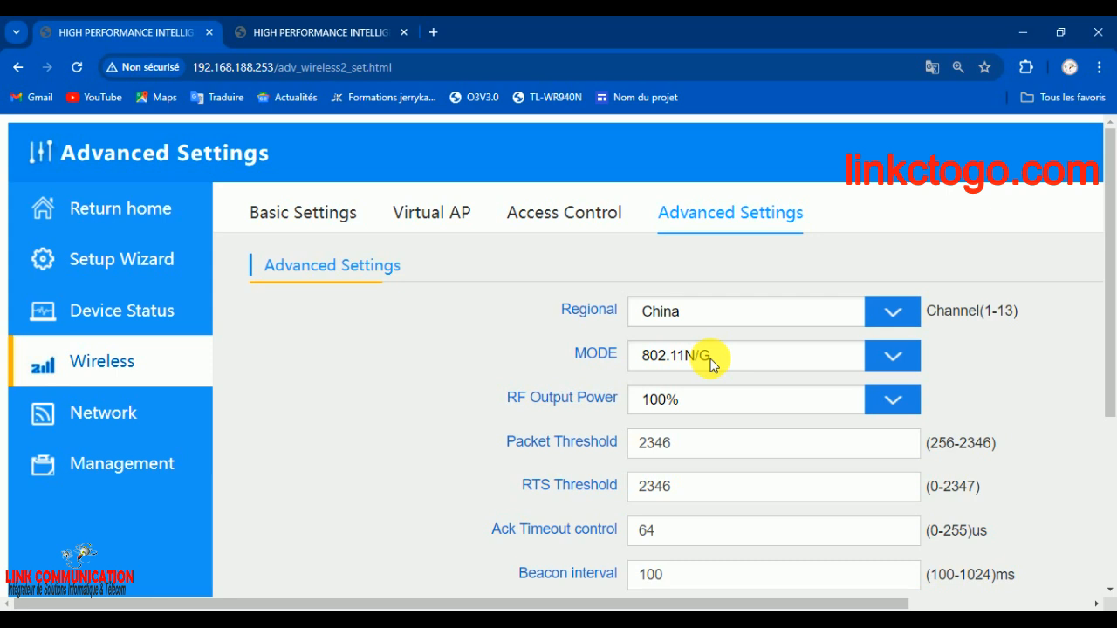
{"action": "left_click", "coordinate": [669, 405]}
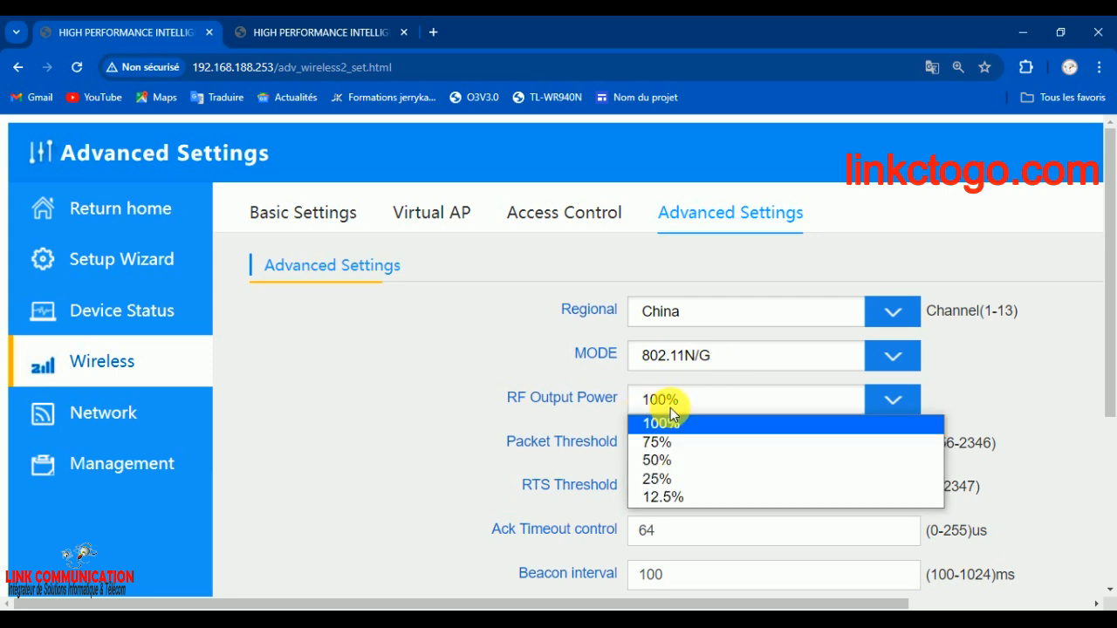
{"action": "left_click", "coordinate": [670, 408]}
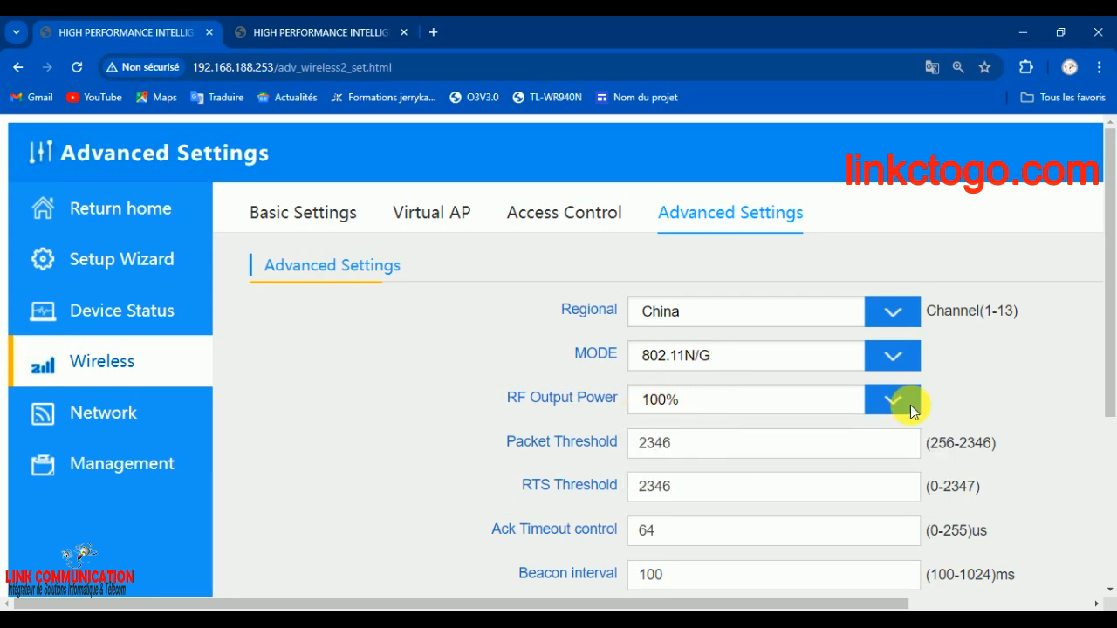
{"action": "left_click_drag", "start_coordinate": [1109, 356], "coordinate": [1115, 470]}
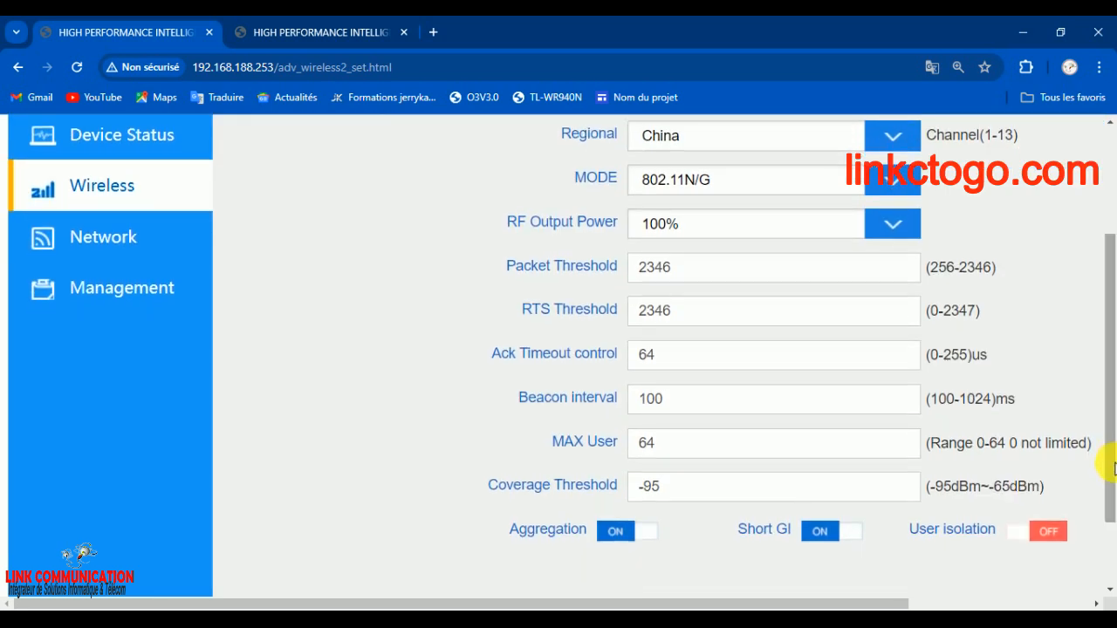
{"action": "left_click", "coordinate": [763, 448]}
{"action": "left_click_drag", "start_coordinate": [763, 448], "coordinate": [608, 453]}
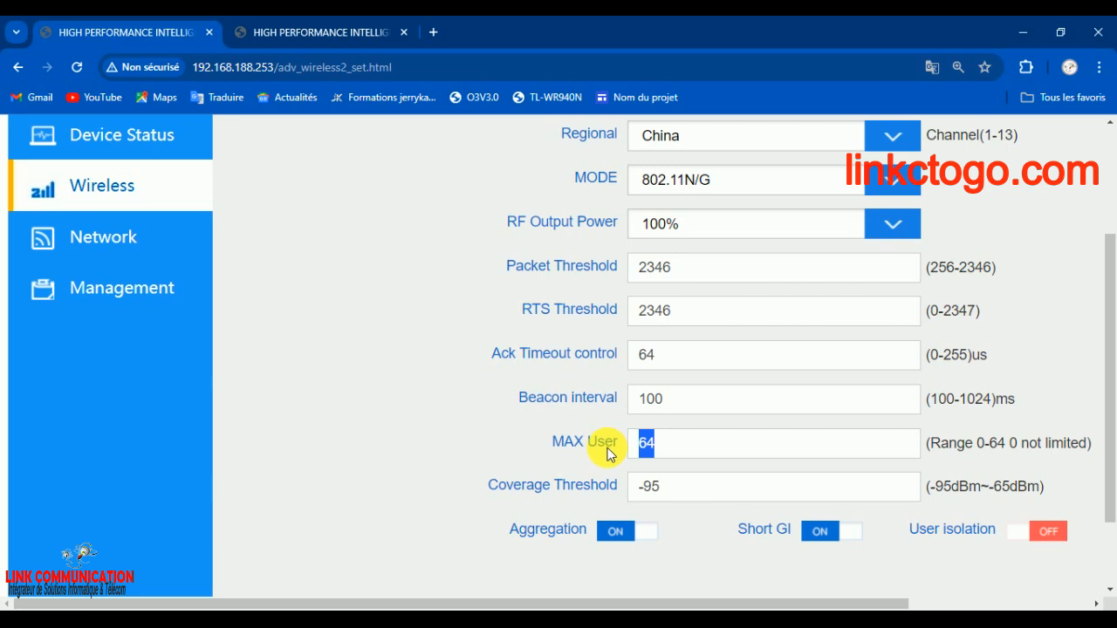
Check the LAN network settings and the management pages for system time and user account
{"action": "left_click", "coordinate": [109, 237]}
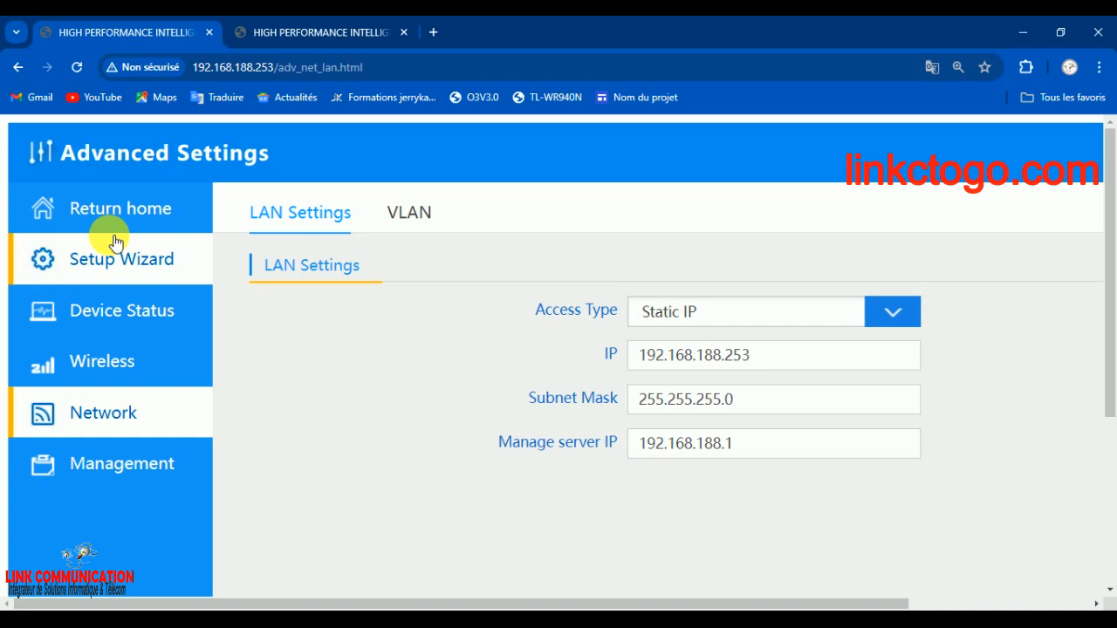
{"action": "left_click", "coordinate": [185, 476]}
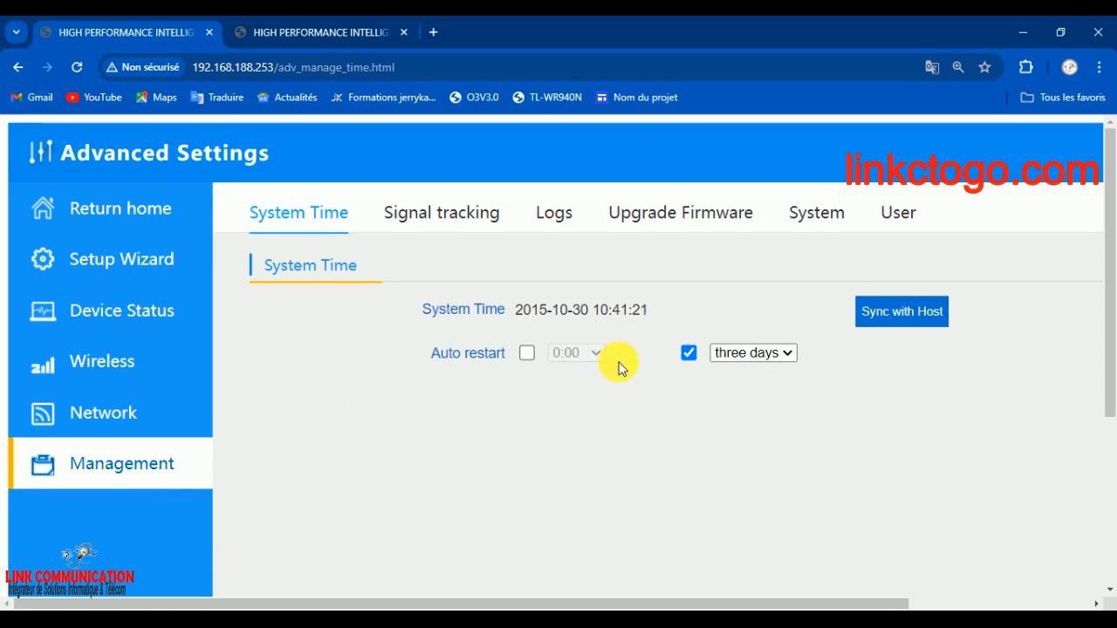
{"action": "left_click", "coordinate": [899, 212]}
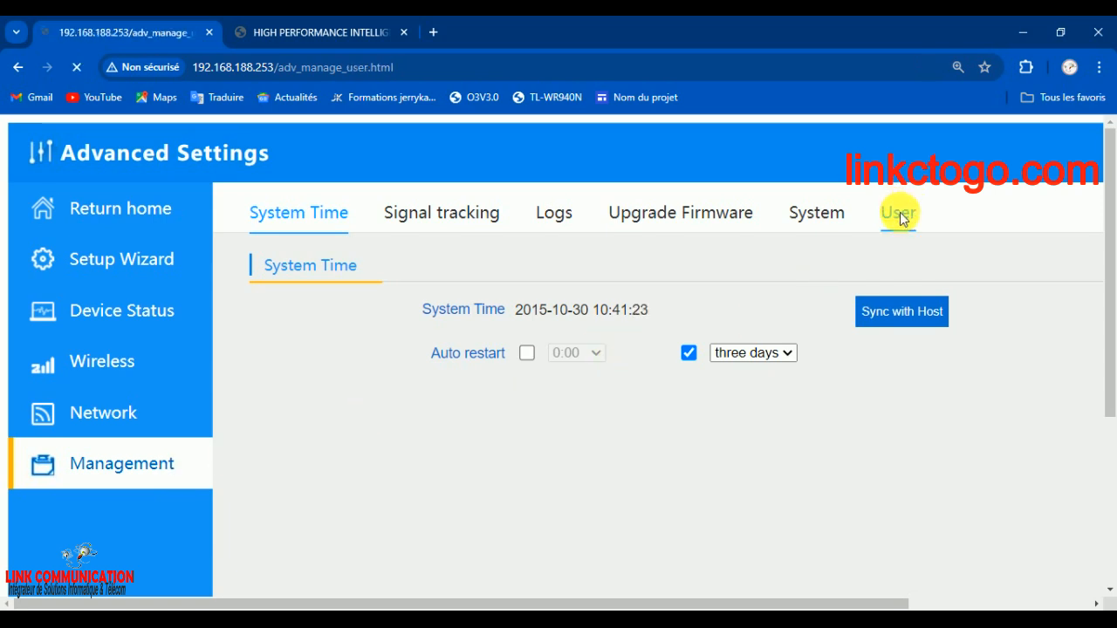